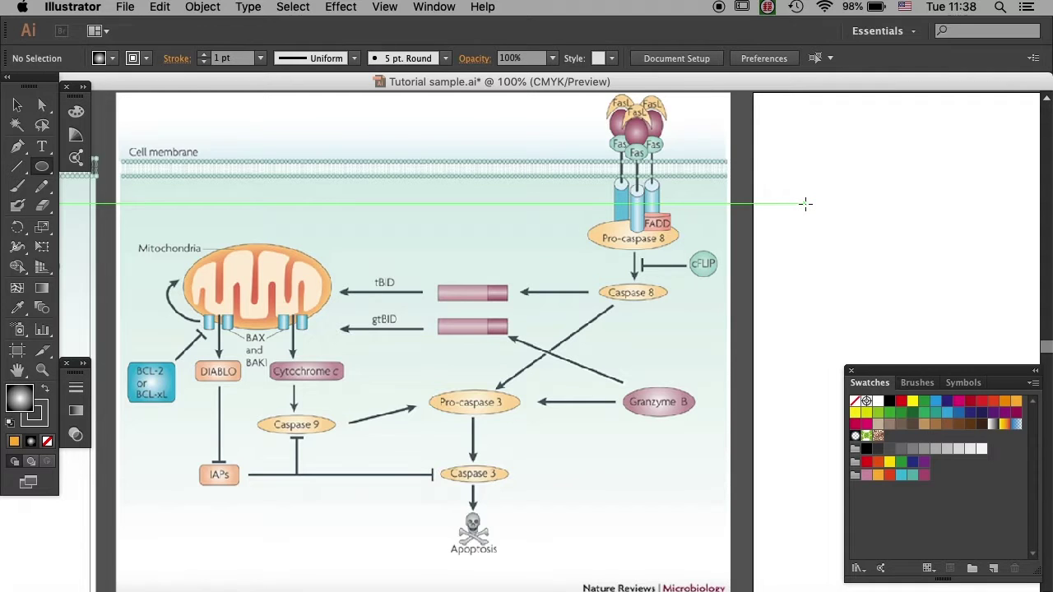
- Draw a horizontal ellipse on the blank artboard beside the pathway figure and fill it with orange C=0 M=35 Y=85 K=0
drag(805, 203, 802, 168)
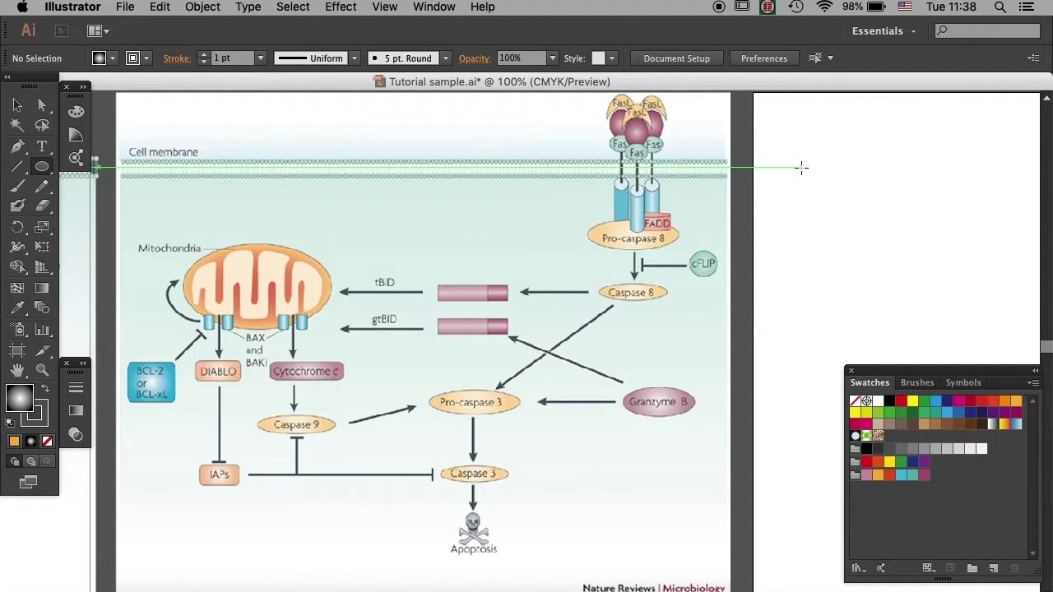
drag(802, 168, 802, 168)
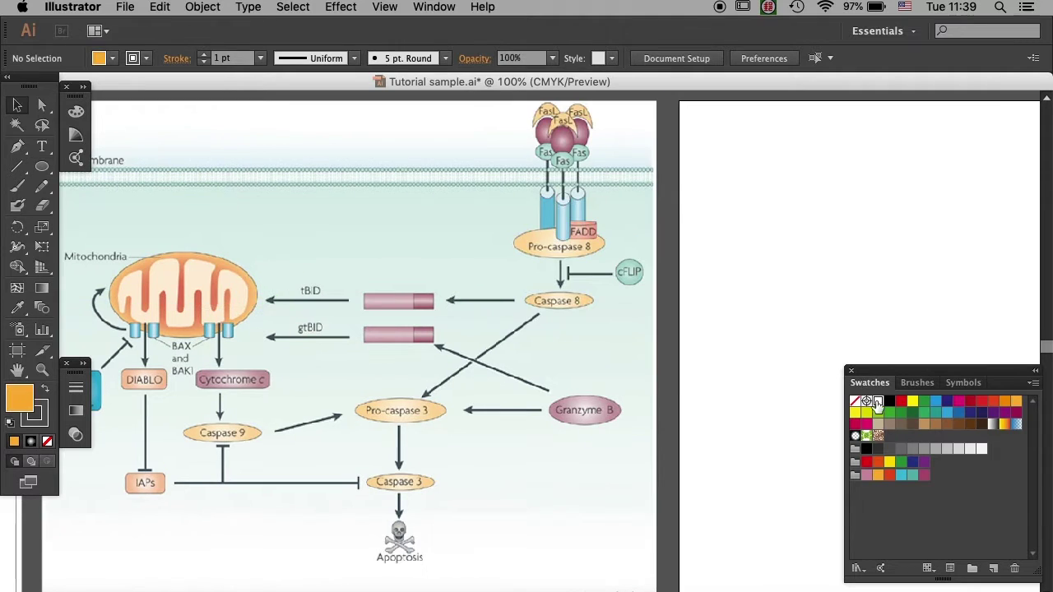
key(d)
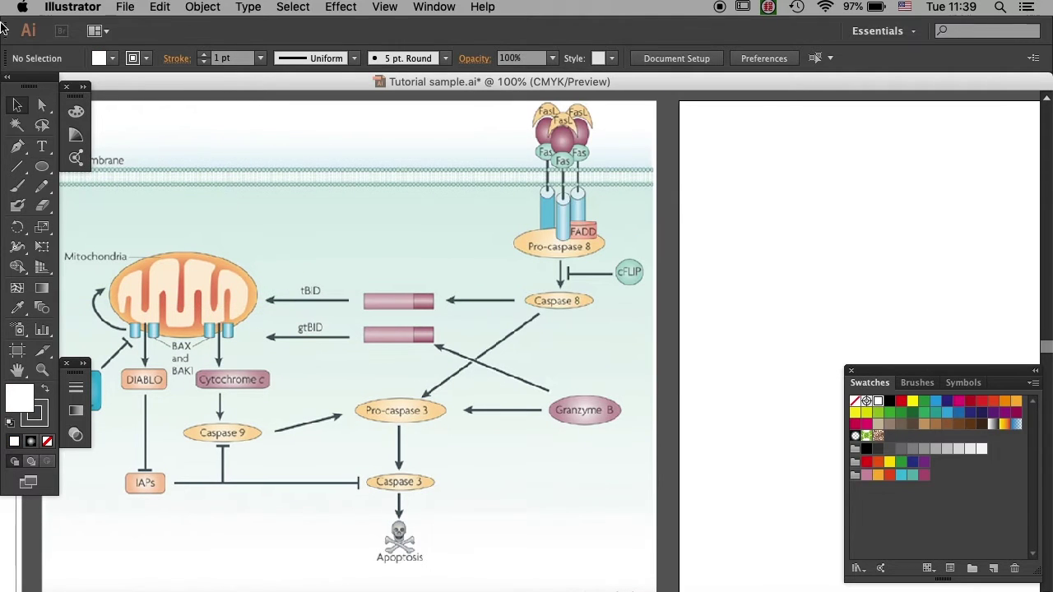
click(50, 170)
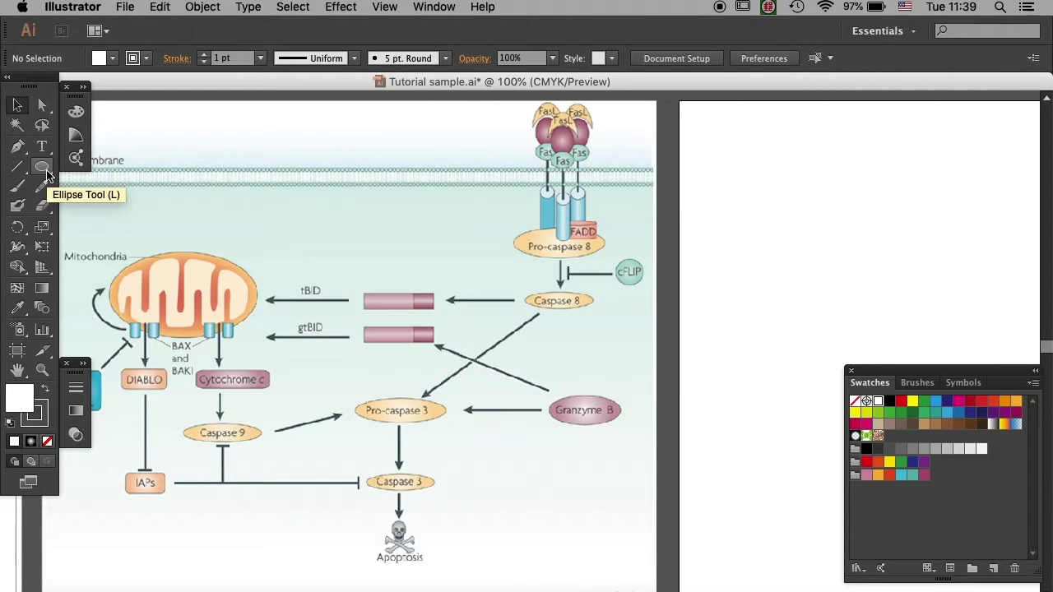
drag(718, 208, 883, 306)
click(1016, 401)
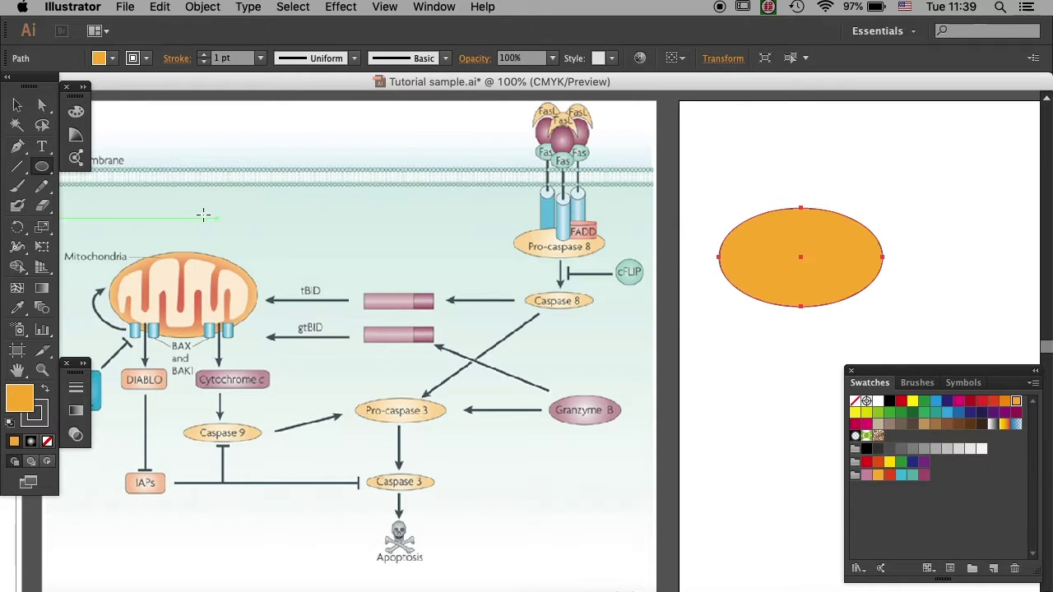
- Apply the White, Black gradient to the ellipse's fill and set the gradient type to Radial
click(17, 105)
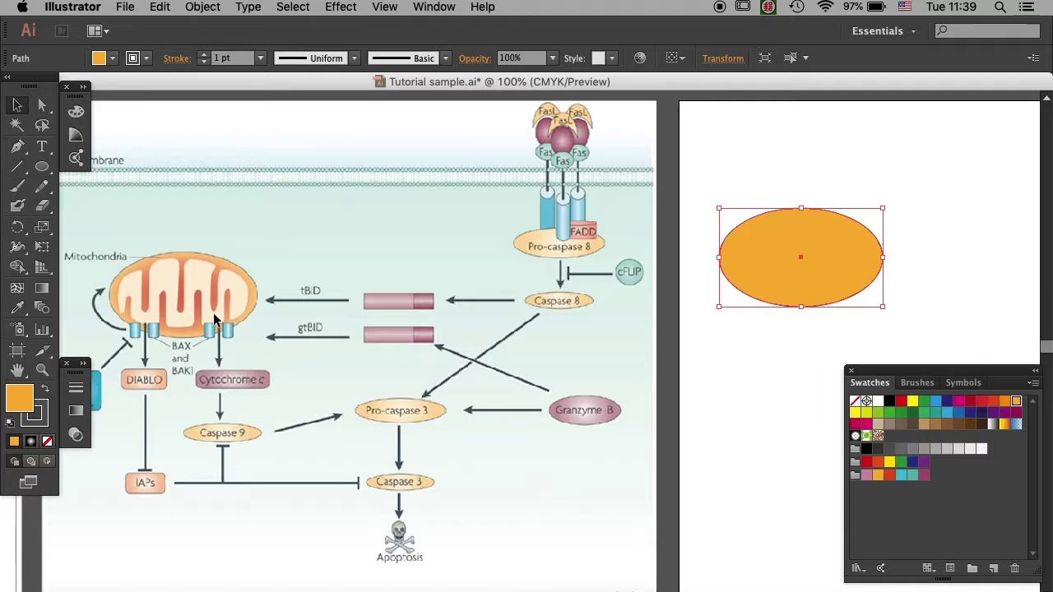
click(434, 7)
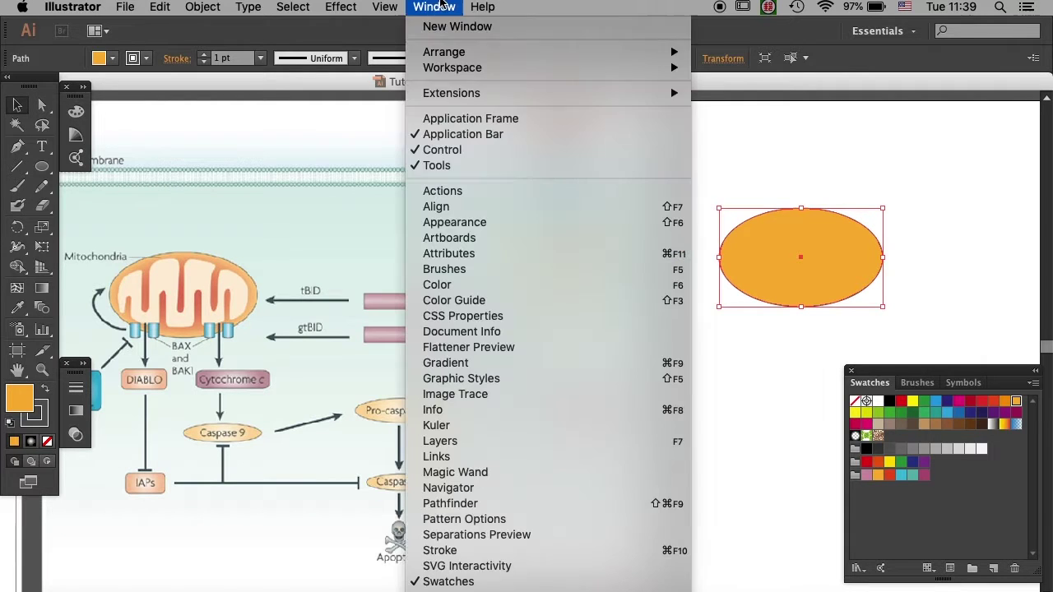
click(480, 364)
click(127, 401)
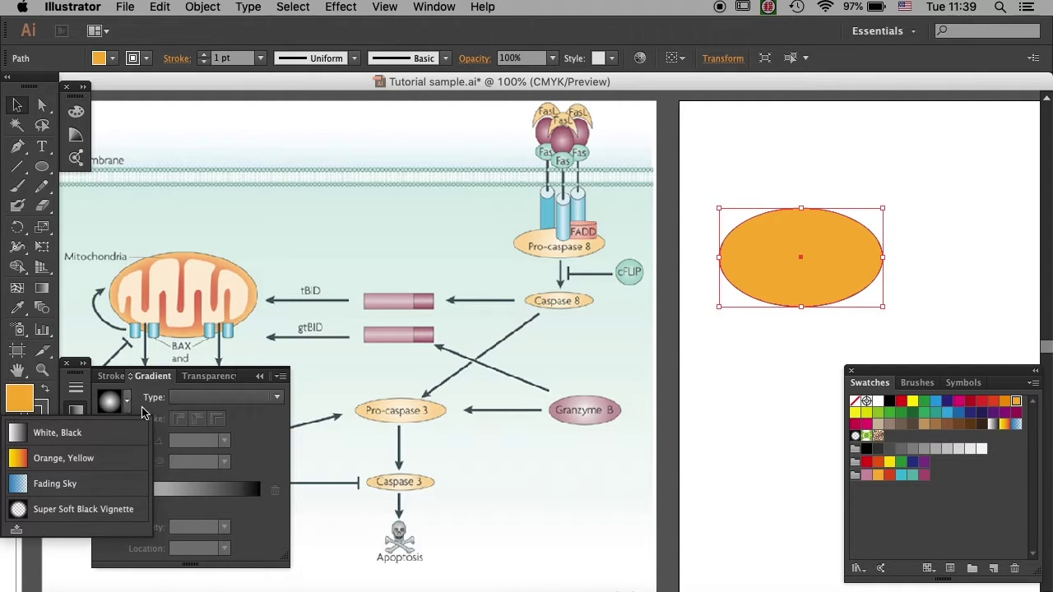
click(186, 411)
click(127, 401)
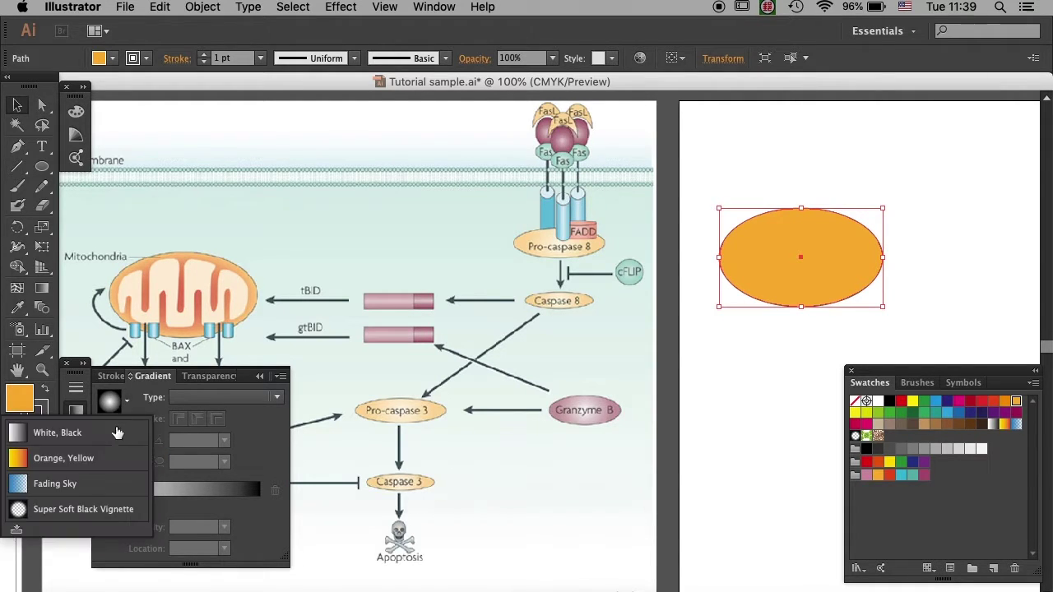
click(114, 433)
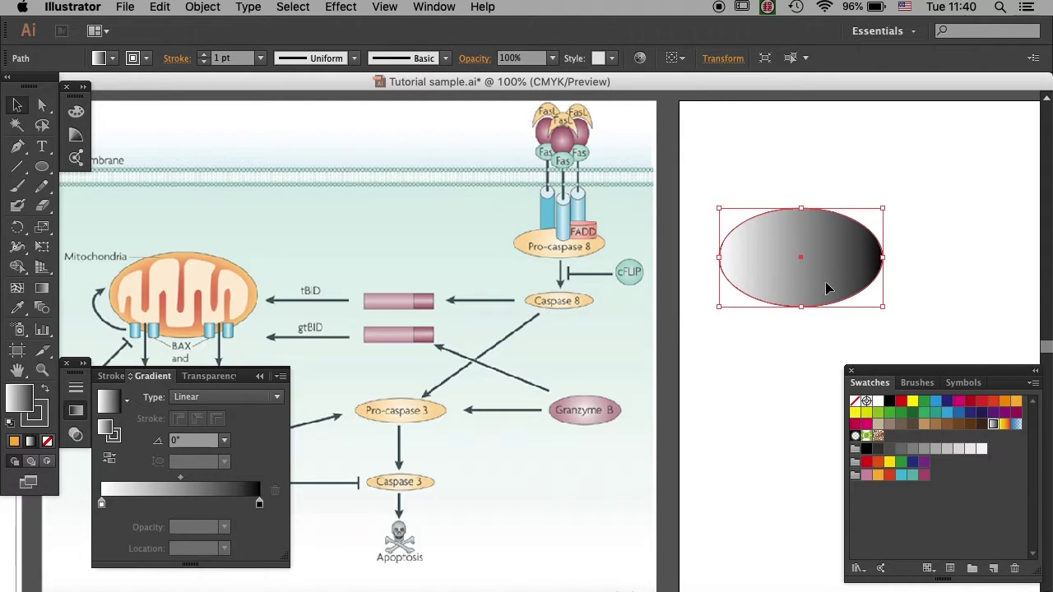
click(256, 402)
click(233, 431)
click(699, 354)
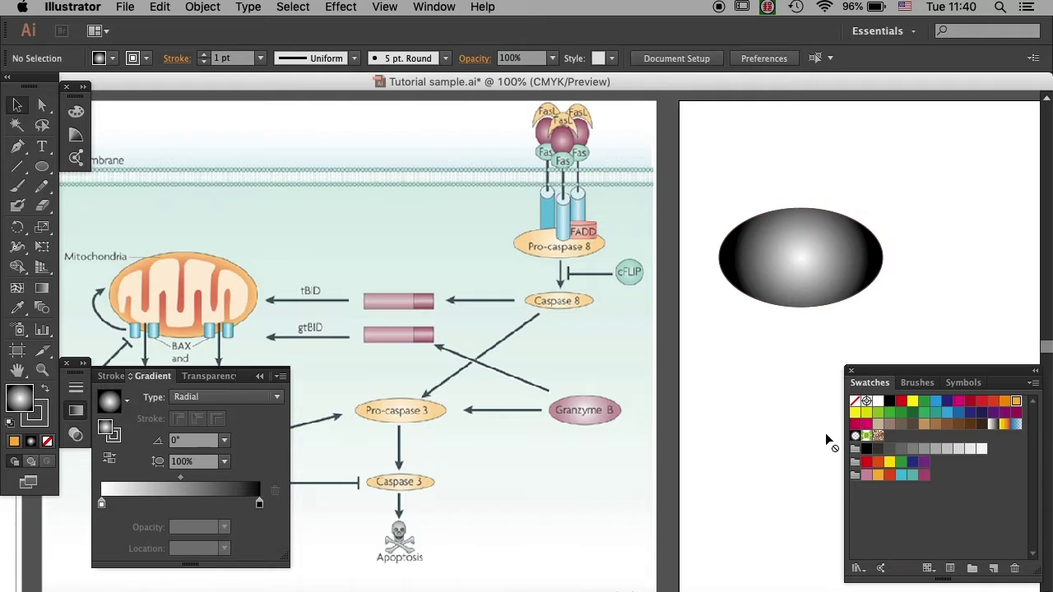
- Recolour the ellipse's radial gradient with orange C=0 M=35 Y=85 K=0 as the outer colour and red-orange as the centre colour
drag(827, 436, 1010, 405)
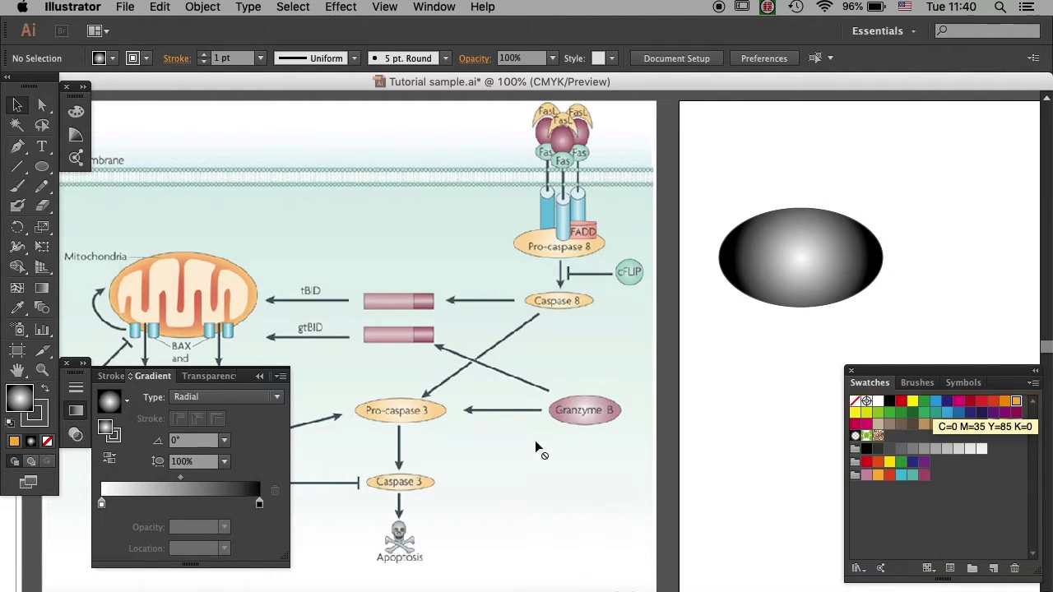
drag(536, 443, 261, 507)
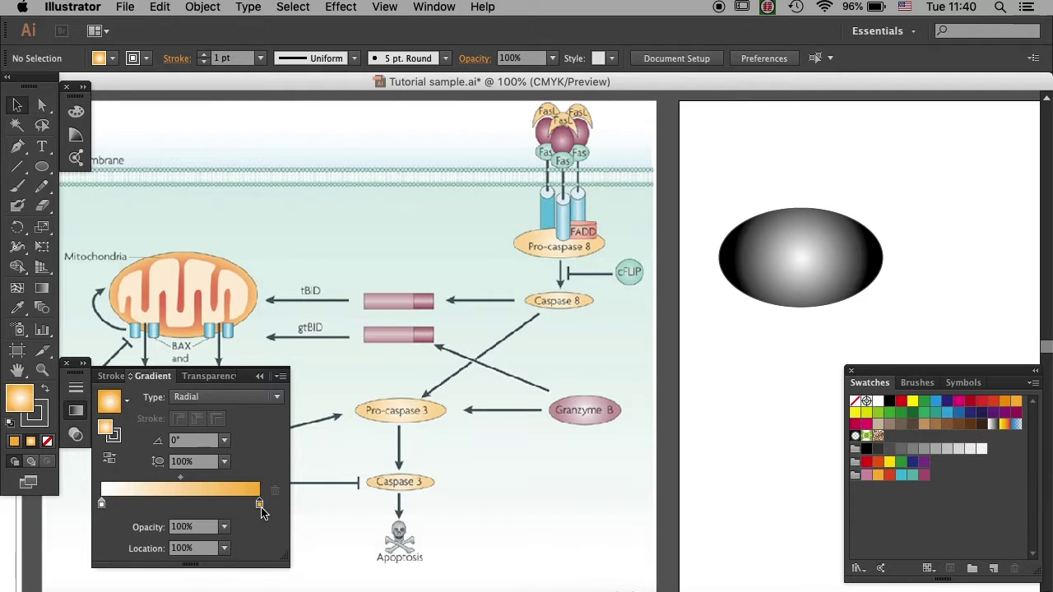
click(783, 278)
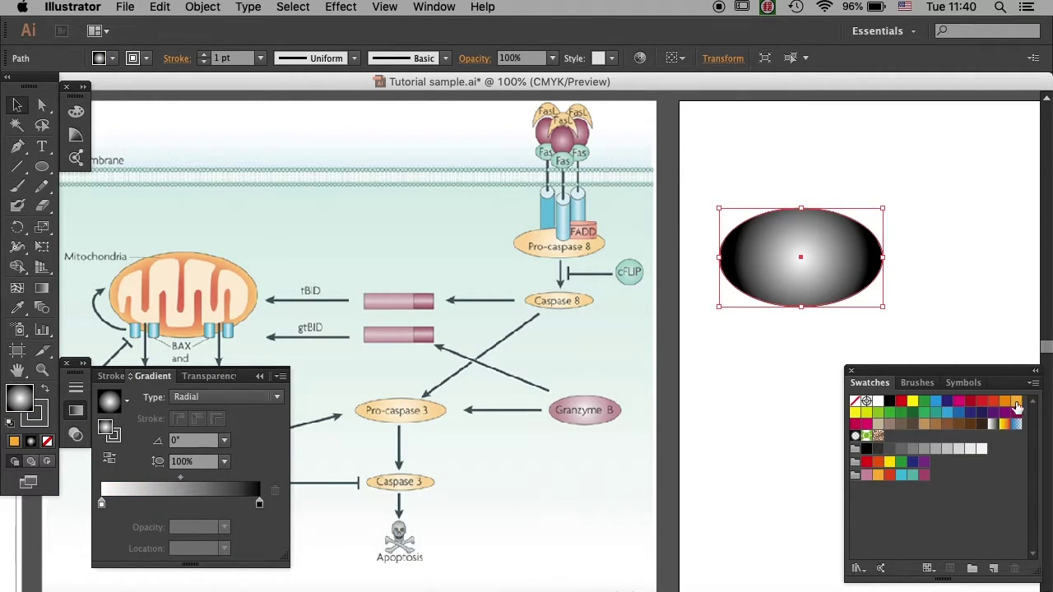
drag(1020, 409, 261, 510)
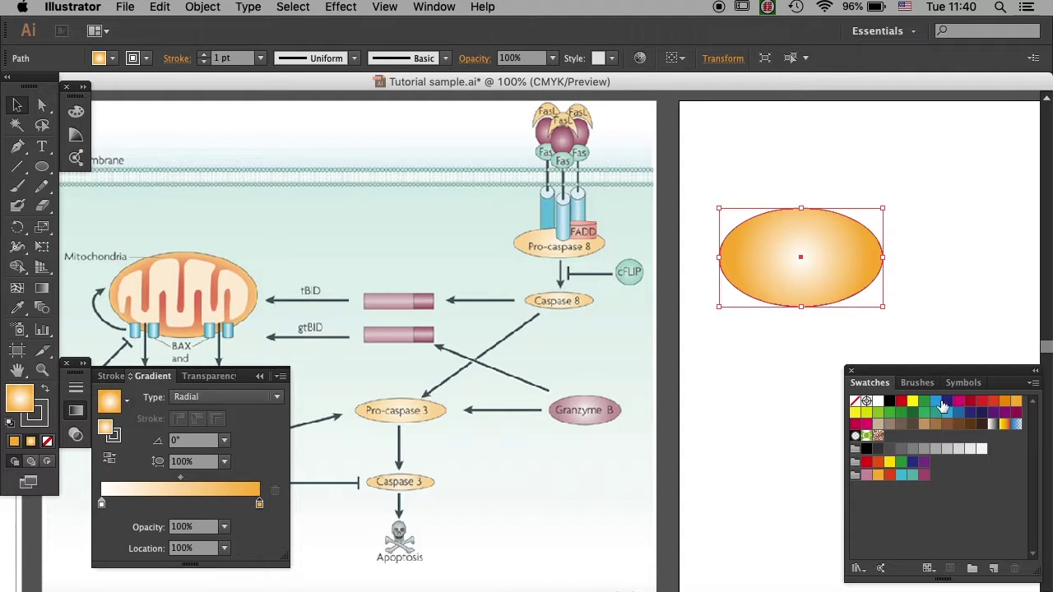
click(993, 403)
drag(993, 403, 101, 503)
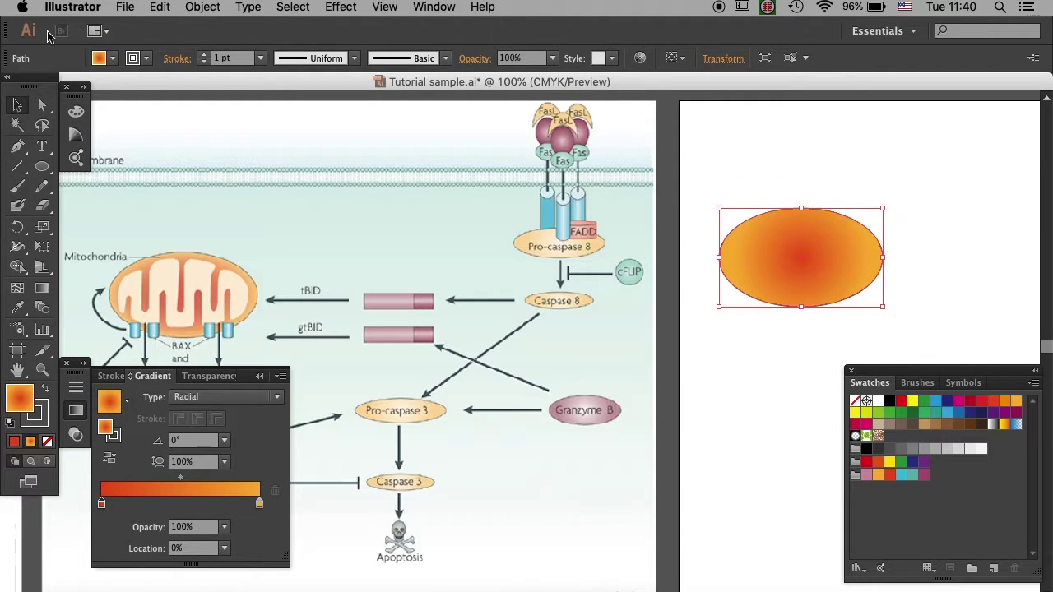
- Make the ellipse's stroke colour active and inspect its matching dark grey swatch
click(39, 414)
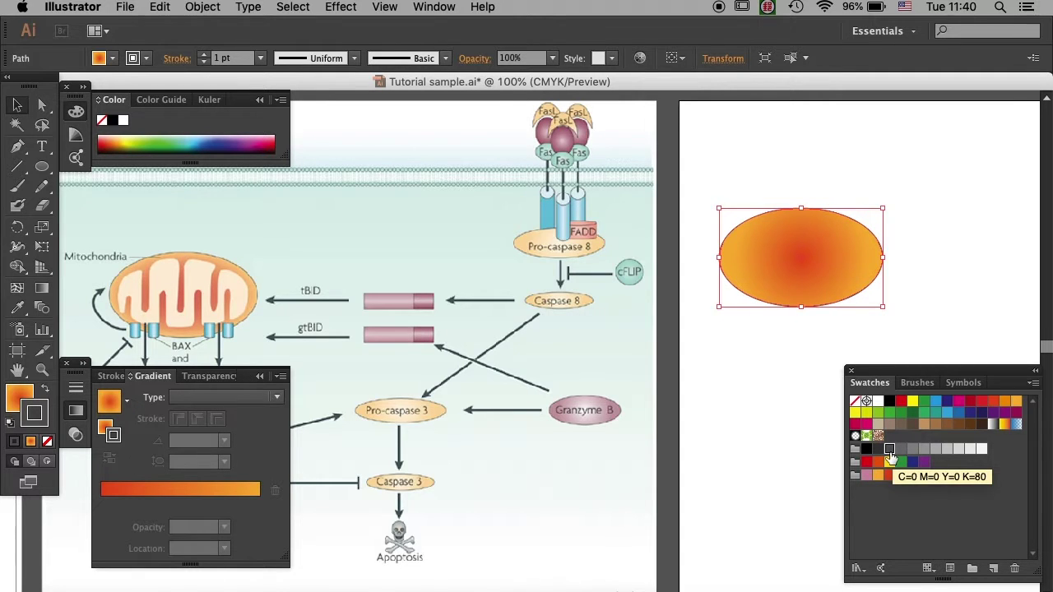
click(764, 340)
click(755, 282)
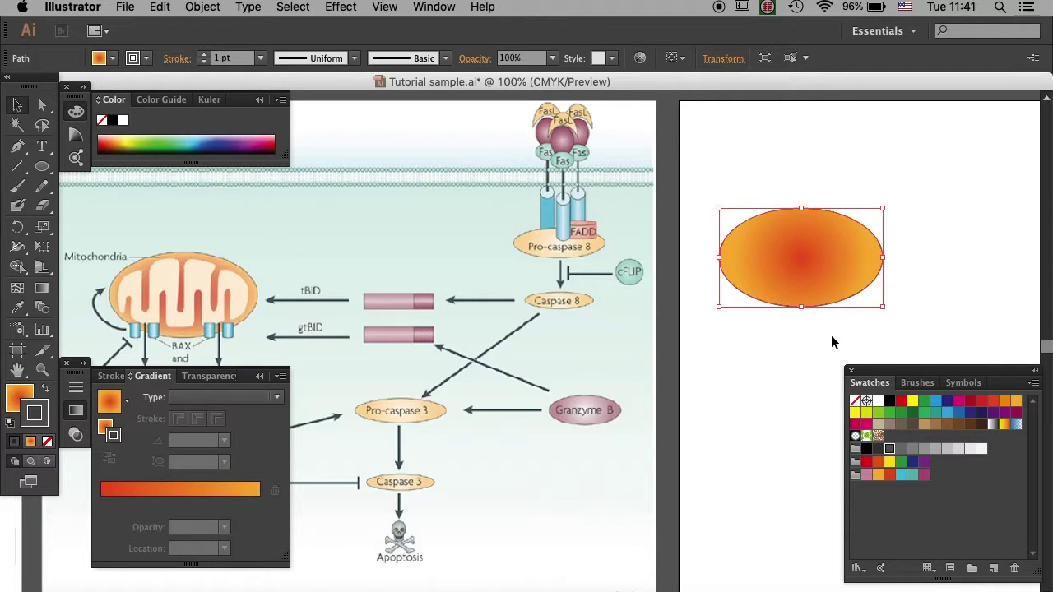
click(855, 319)
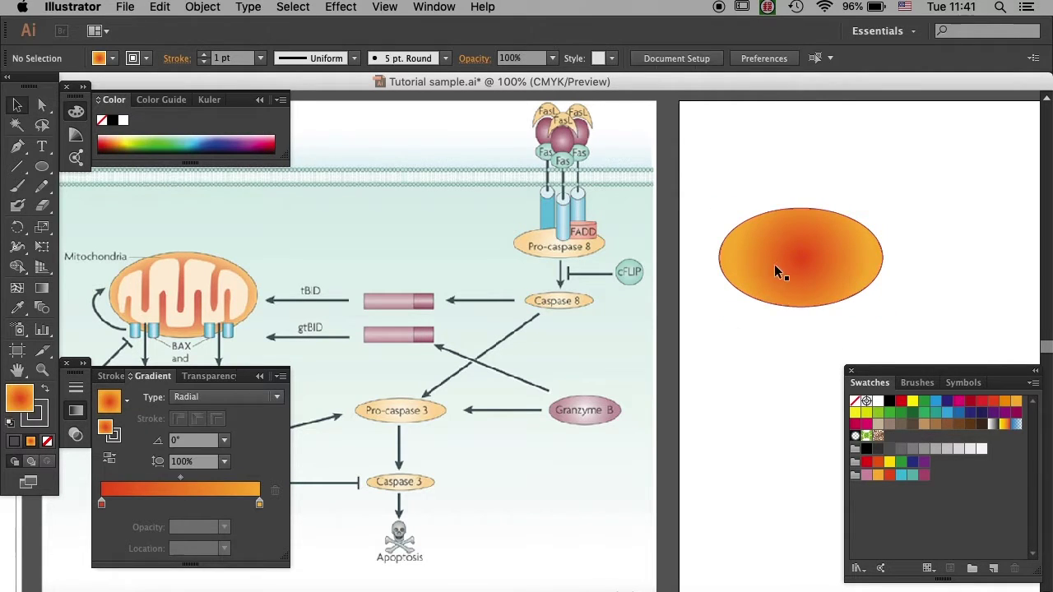
- Flatten the ellipse's radial gradient vertically with the Gradient tool to an aspect ratio of about 53.8%
click(850, 262)
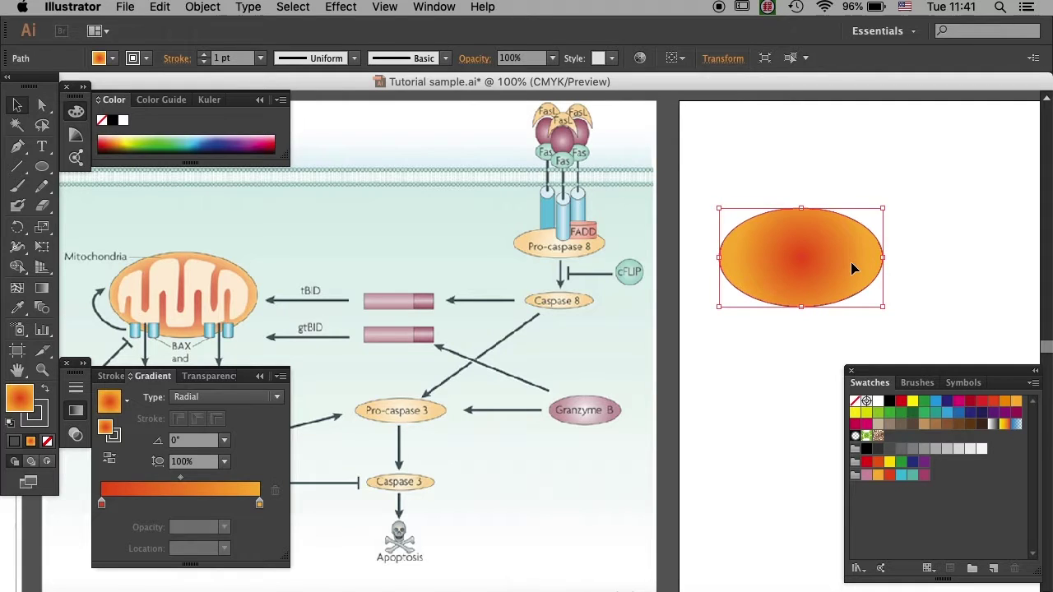
click(42, 293)
mouse_move(802, 263)
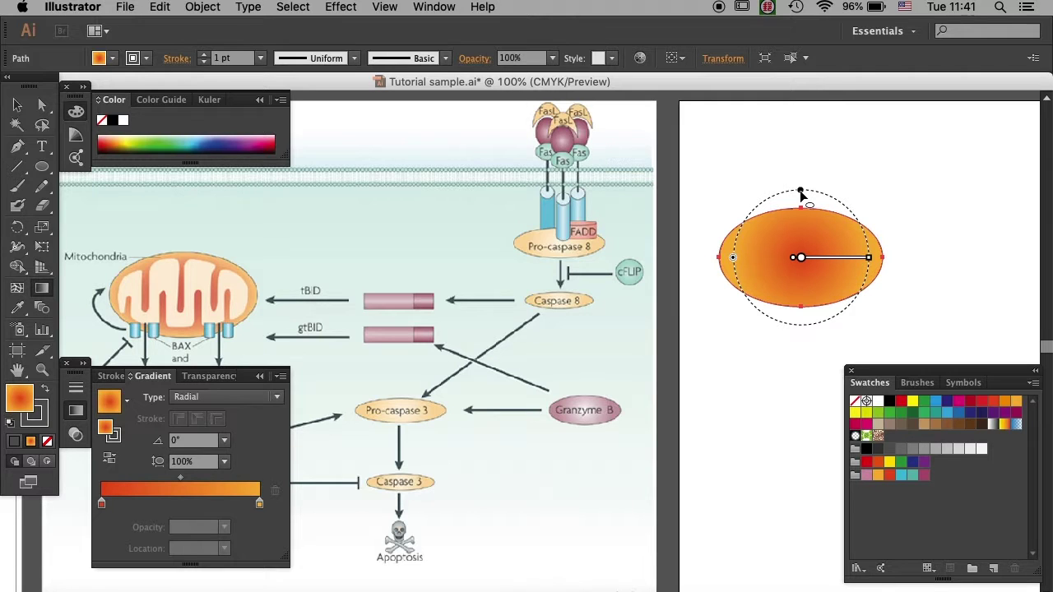
drag(802, 193, 803, 219)
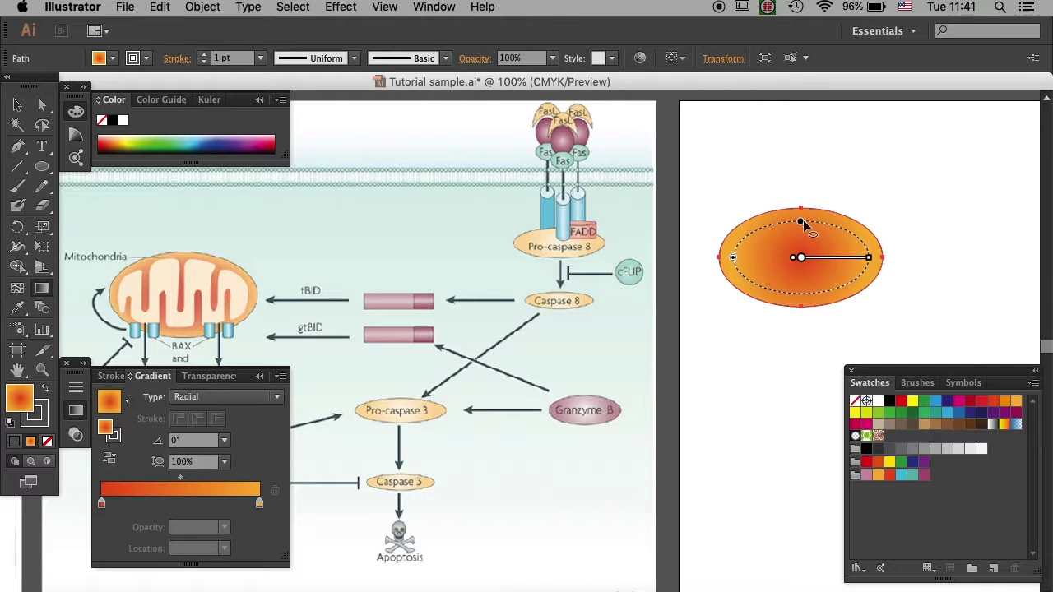
drag(803, 220, 803, 220)
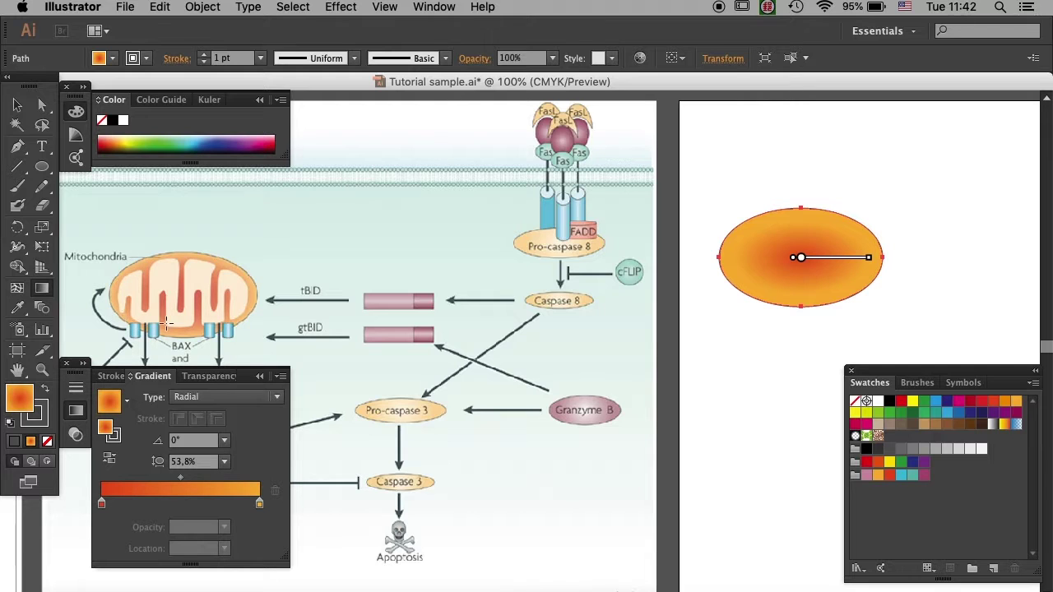
click(16, 105)
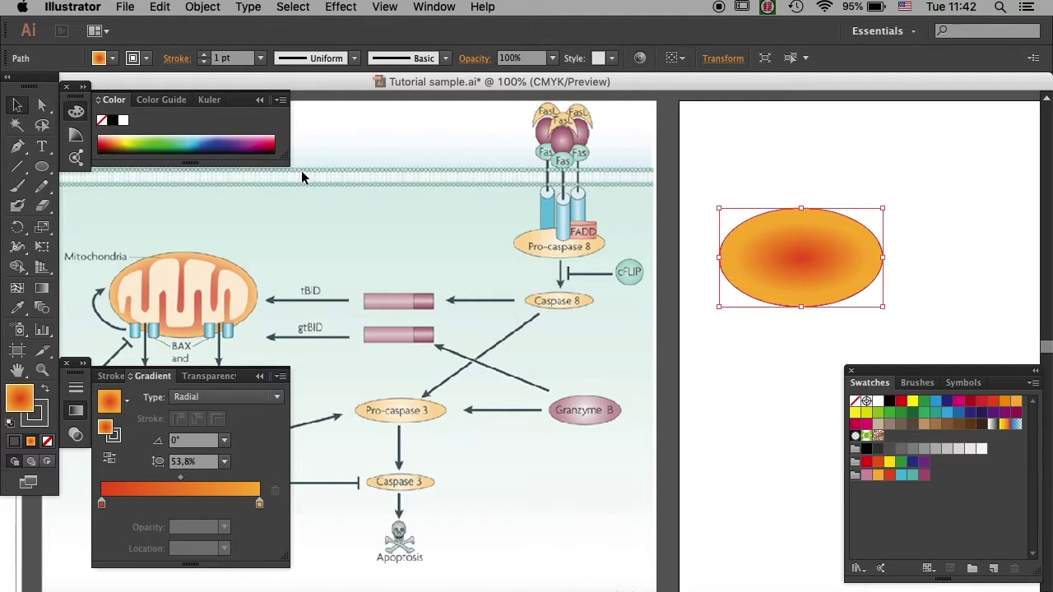
click(903, 185)
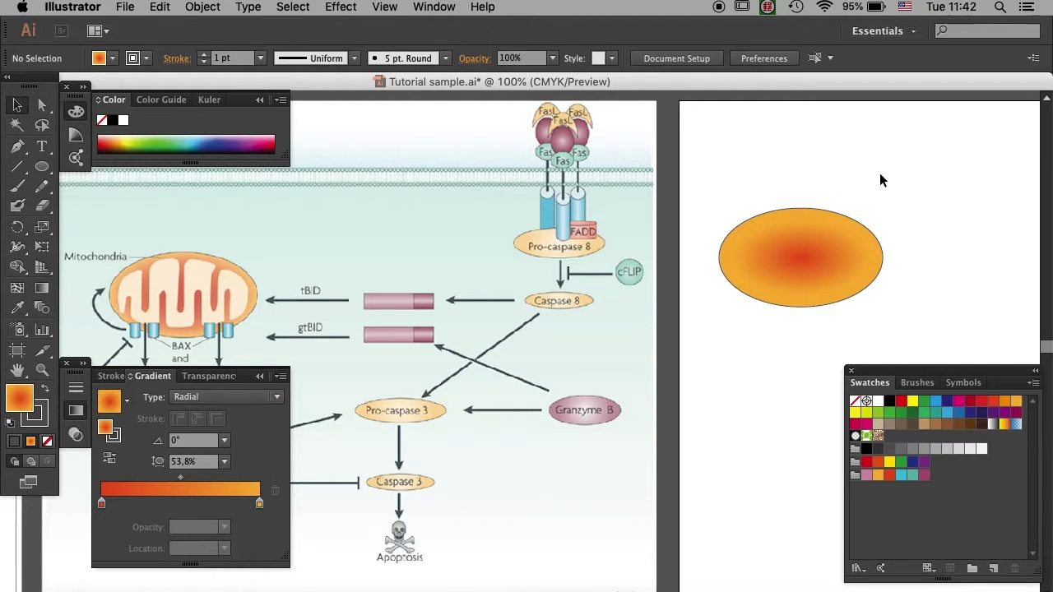
- Trace the cream folded inner shape of the mitochondrion in the reference figure as a closed path with the Pencil tool
click(44, 186)
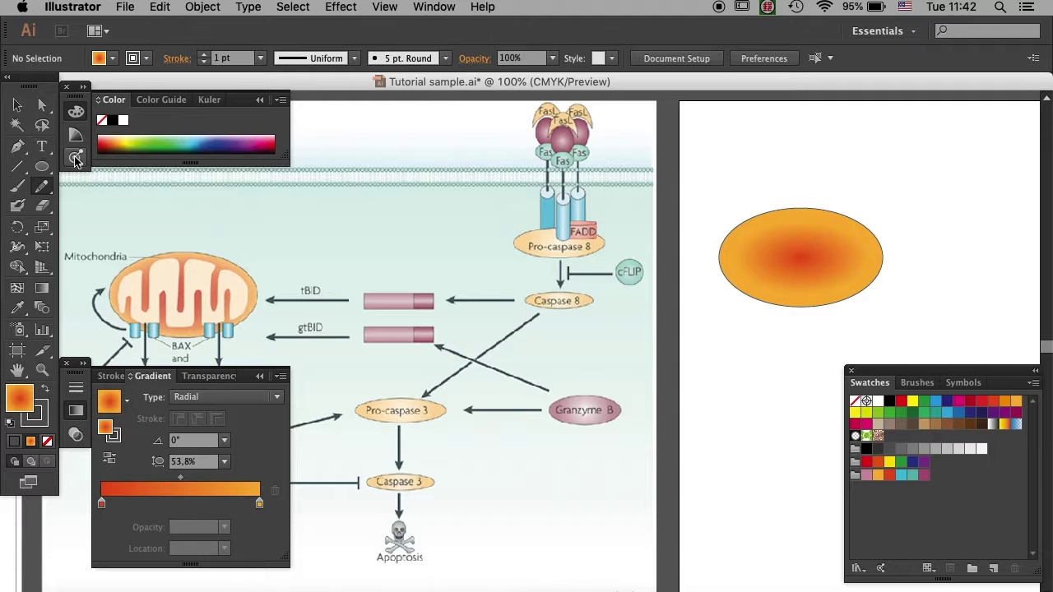
key(super+plus)
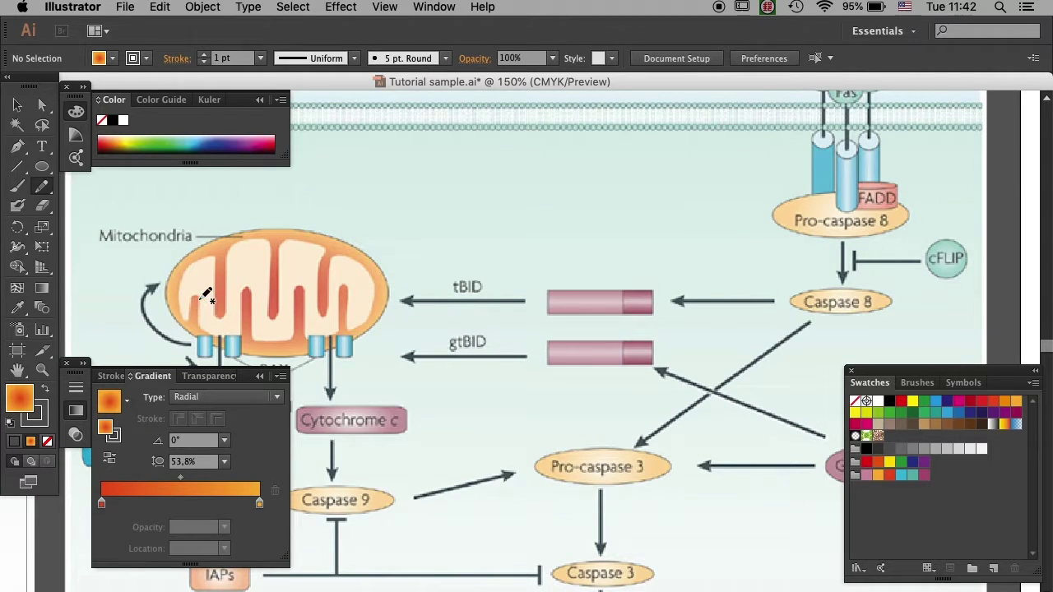
mouse_move(201, 297)
mouse_down()
mouse_move(182, 315)
mouse_move(187, 279)
mouse_move(216, 253)
mouse_move(226, 315)
mouse_move(228, 267)
mouse_move(239, 241)
mouse_move(255, 233)
mouse_move(272, 255)
mouse_move(276, 316)
mouse_move(287, 249)
mouse_move(312, 245)
mouse_move(319, 256)
mouse_move(324, 316)
mouse_move(334, 262)
mouse_move(363, 261)
mouse_move(376, 276)
mouse_move(376, 312)
mouse_move(360, 331)
mouse_move(351, 328)
mouse_move(347, 287)
mouse_move(340, 324)
mouse_move(317, 339)
mouse_move(298, 334)
mouse_move(301, 289)
mouse_move(288, 337)
mouse_move(275, 341)
mouse_move(258, 337)
mouse_move(254, 288)
mouse_move(239, 335)
mouse_move(208, 330)
mouse_move(194, 294)
mouse_up()
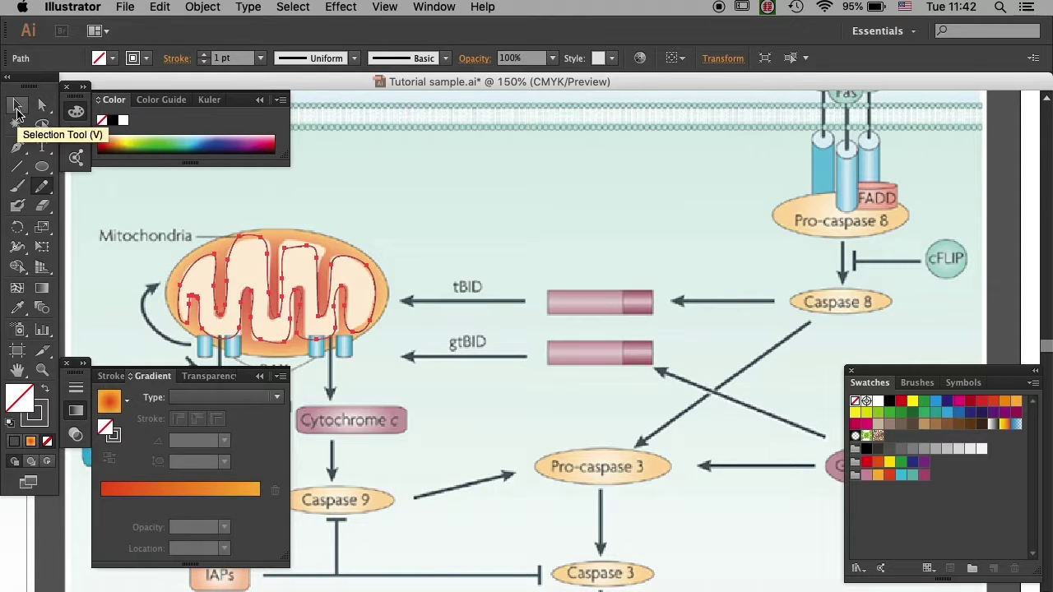
- Show the traced path's bounding box and move the path onto the orange gradient ellipse, centred inside it
click(17, 107)
key(super+shift+b)
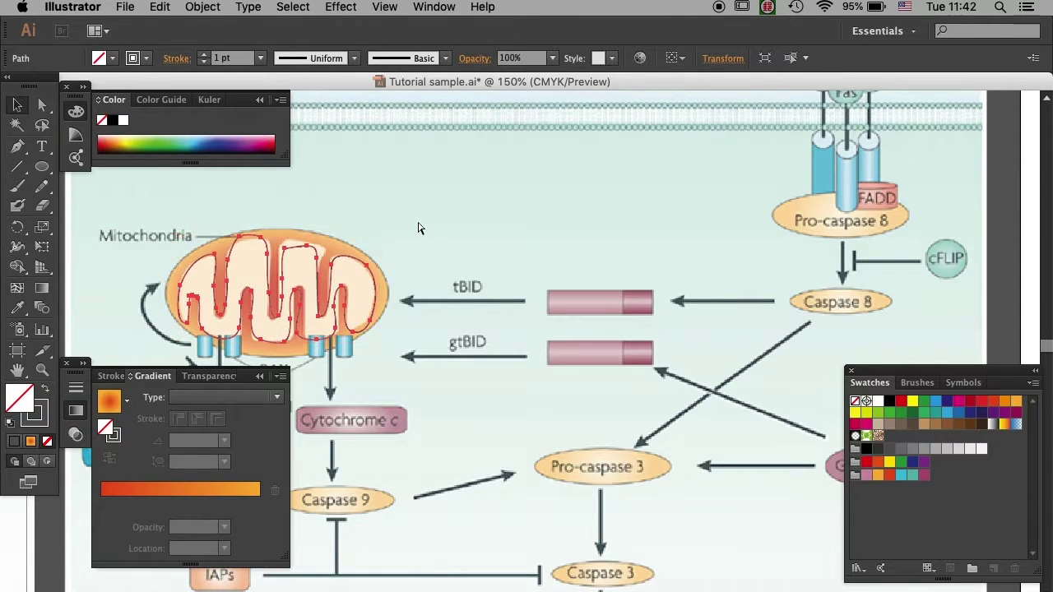
key(super+minus)
key(super+shift+b)
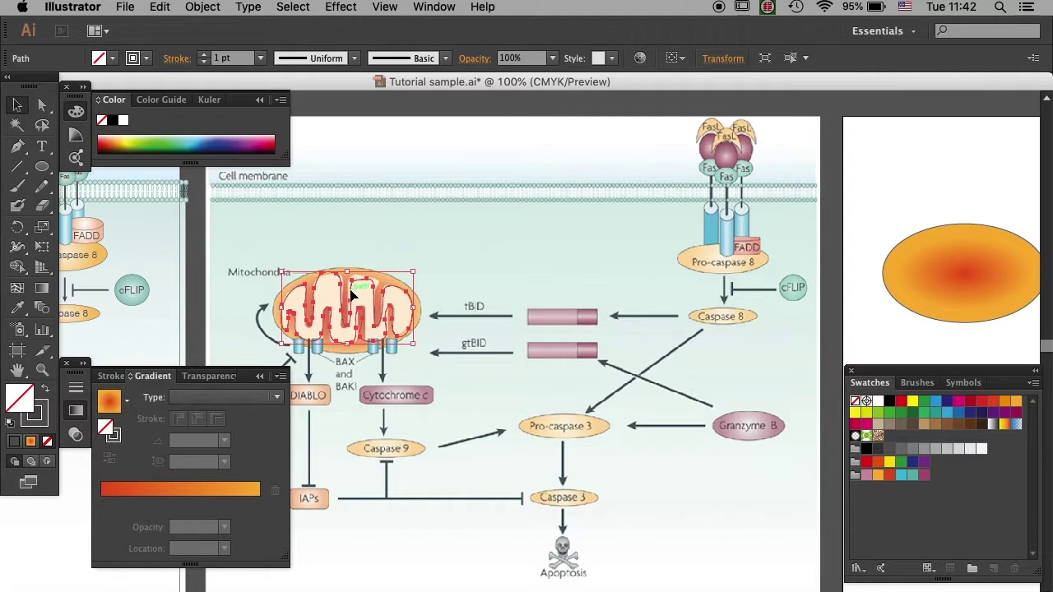
drag(354, 294, 969, 262)
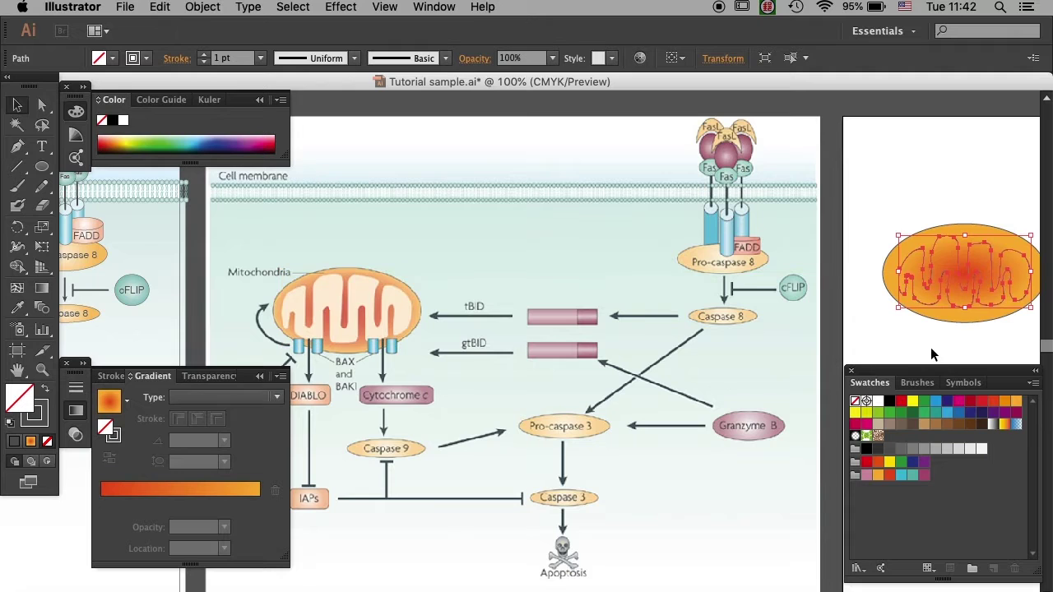
drag(926, 359, 571, 374)
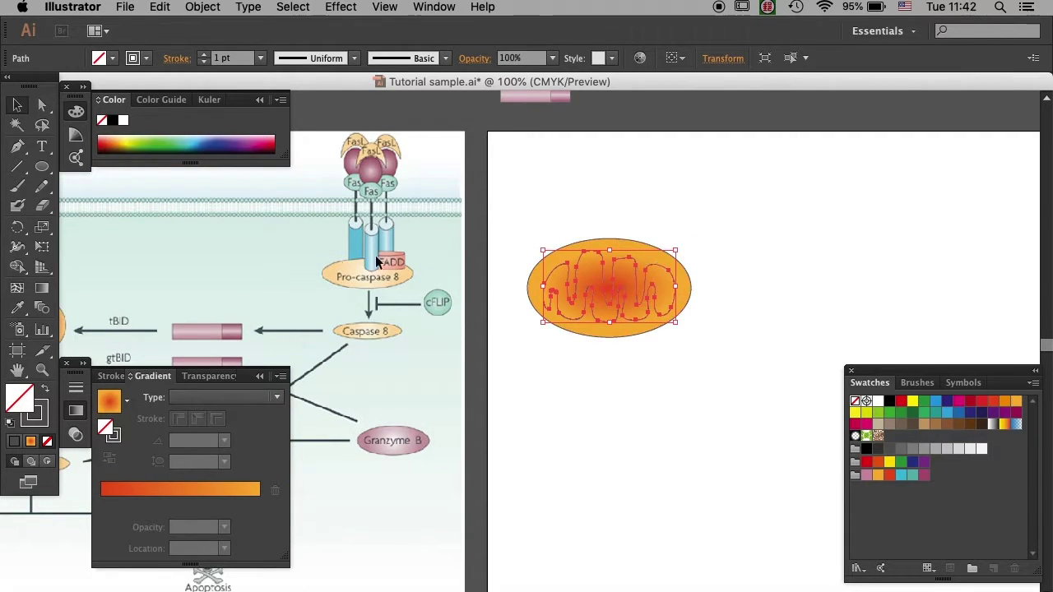
- Fill the folded inner path with the lightest tint of the orange swatch, taken from the Color Guide
scroll(190, 263, left, 4)
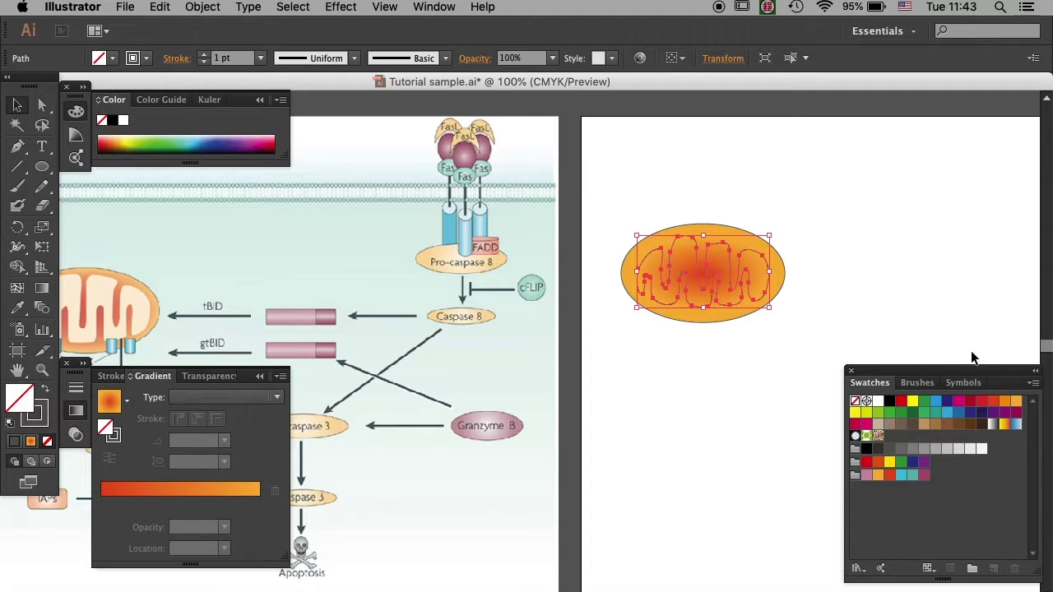
click(1014, 402)
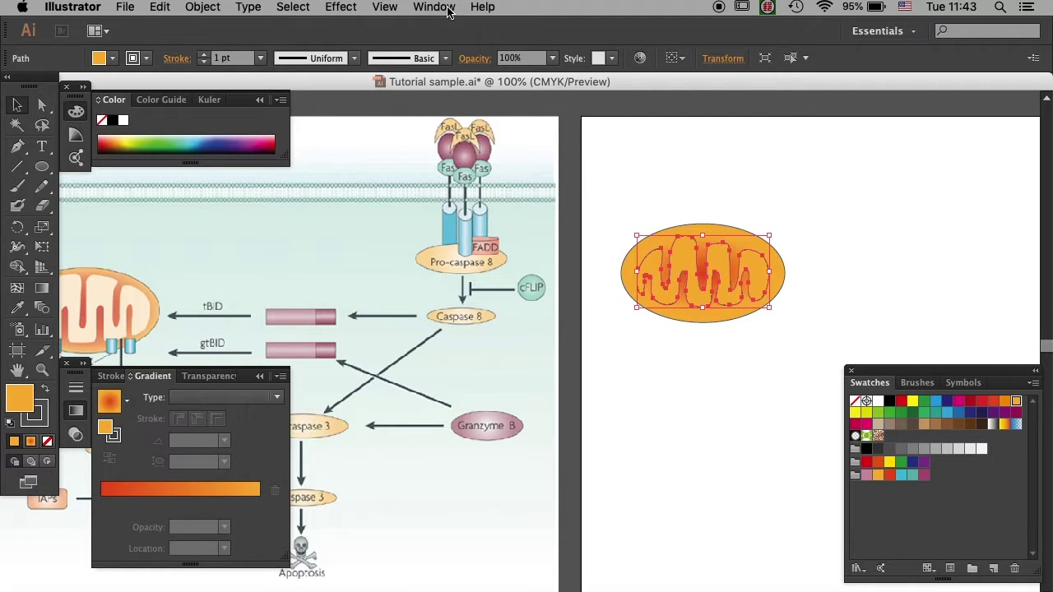
click(169, 100)
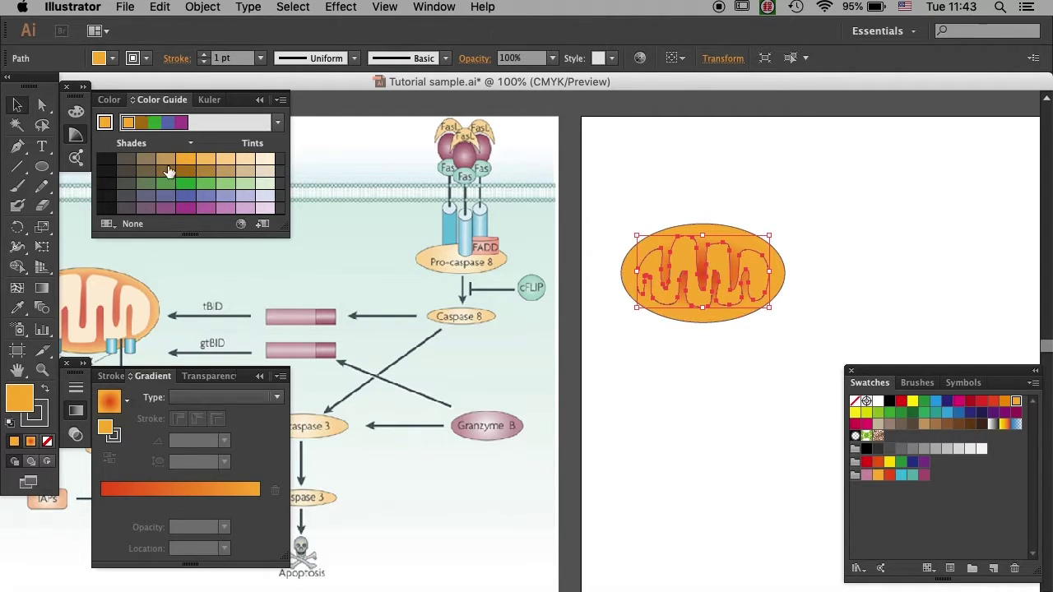
click(266, 164)
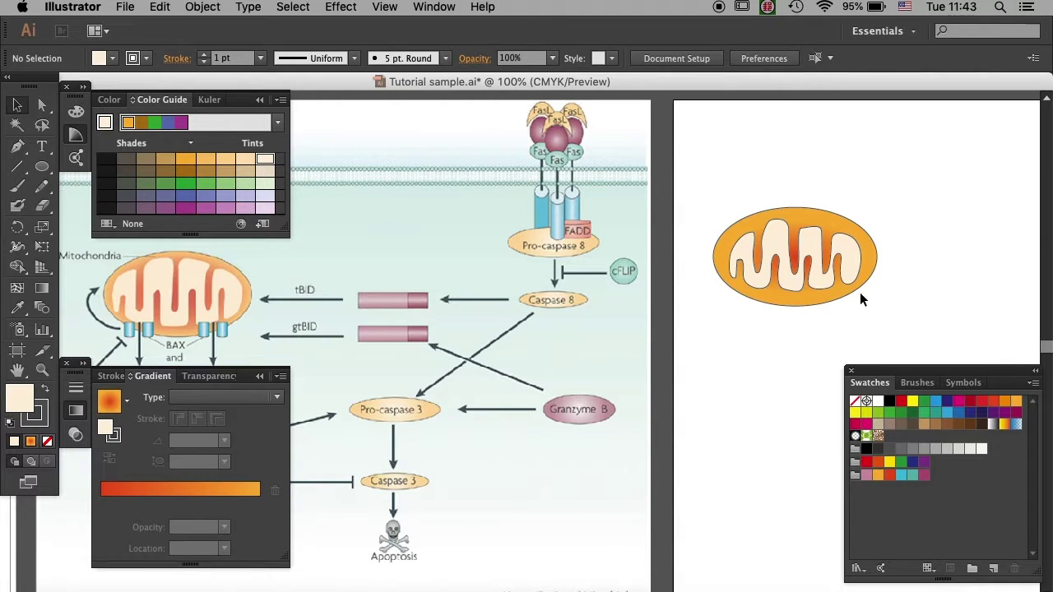
- Enlarge the cream folded path slightly and centre it again inside the orange ellipse
click(825, 272)
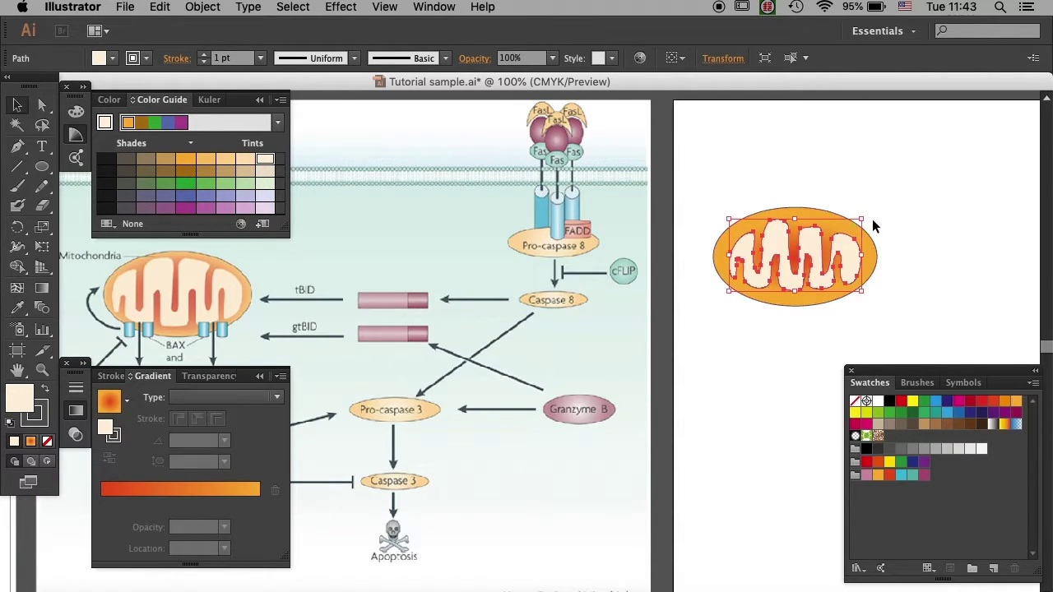
drag(865, 220, 871, 214)
click(933, 215)
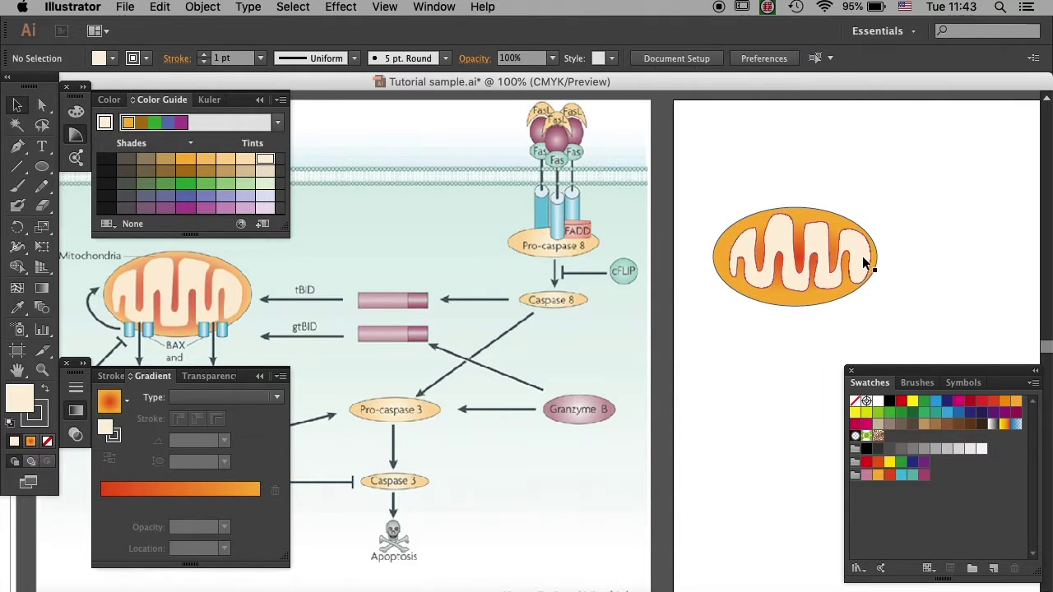
click(862, 265)
click(908, 235)
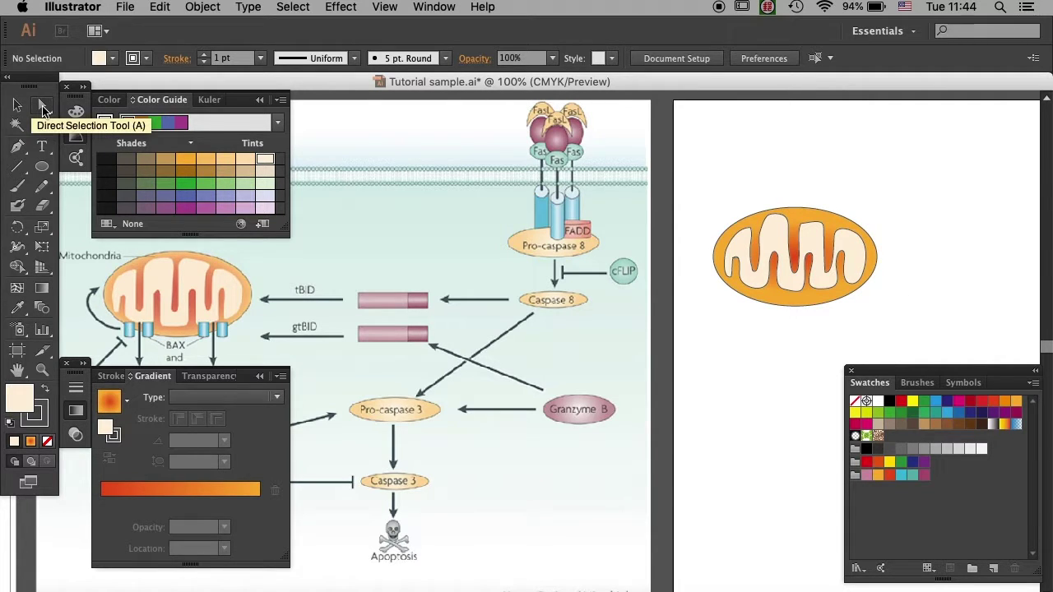
- Reshape the upper folds with the Direct Selection tool, moving their anchor points so the tops follow the ellipse's upper edge
click(786, 218)
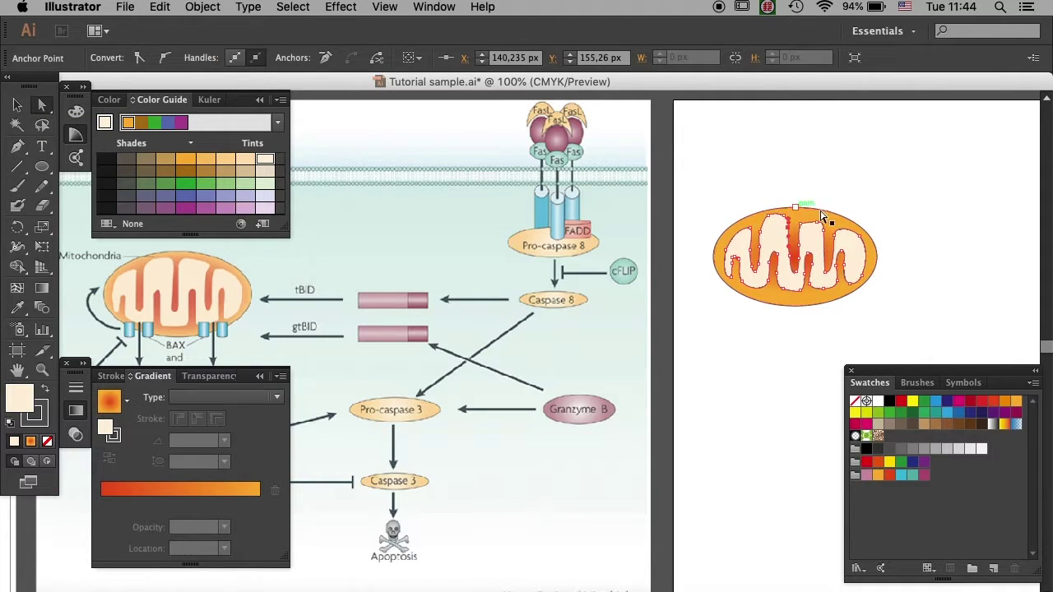
key(super+plus)
key(super+plus)
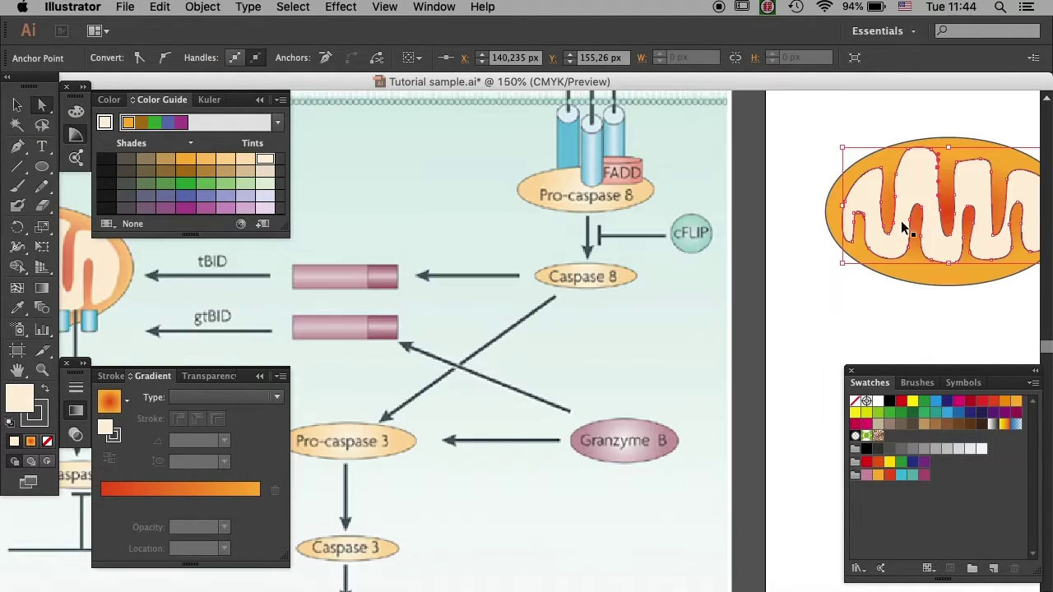
drag(904, 191, 382, 367)
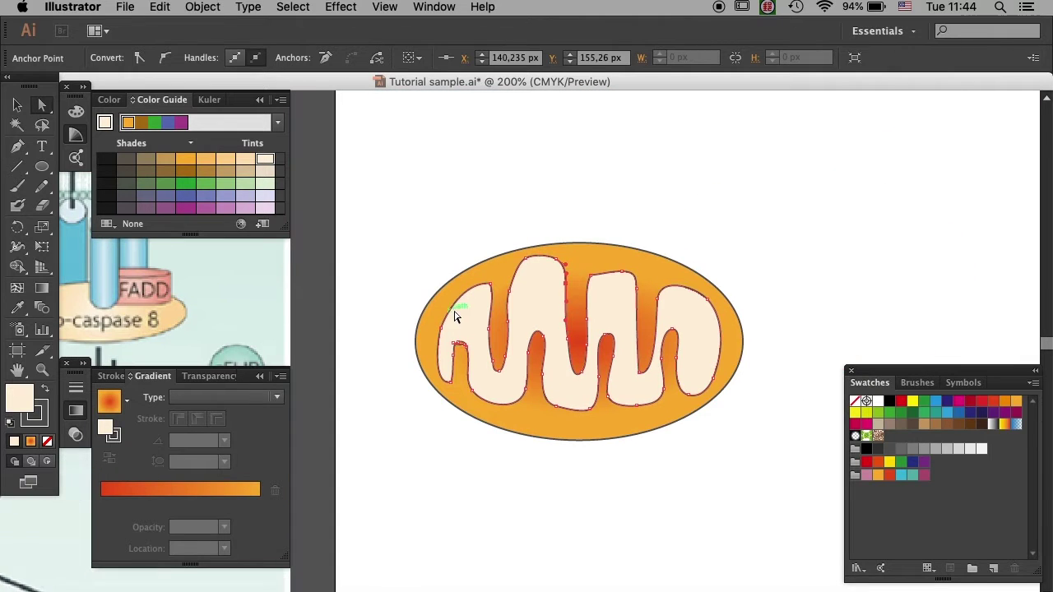
click(527, 259)
drag(529, 264, 525, 274)
drag(596, 282, 590, 266)
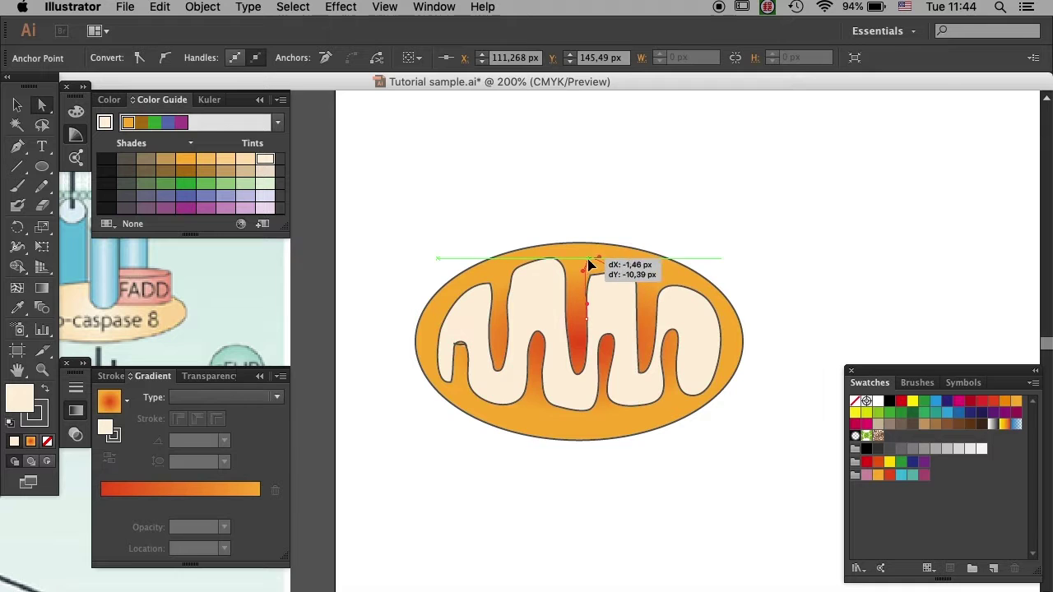
click(646, 221)
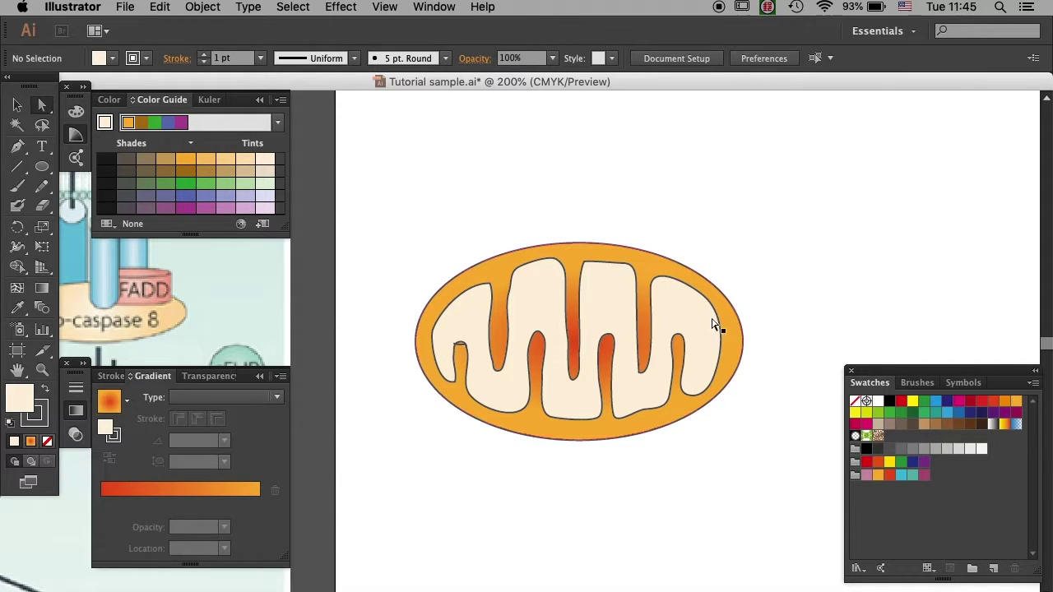
- Lower the anchor point on the underside of the rightmost lower fold to even out its curve
click(648, 414)
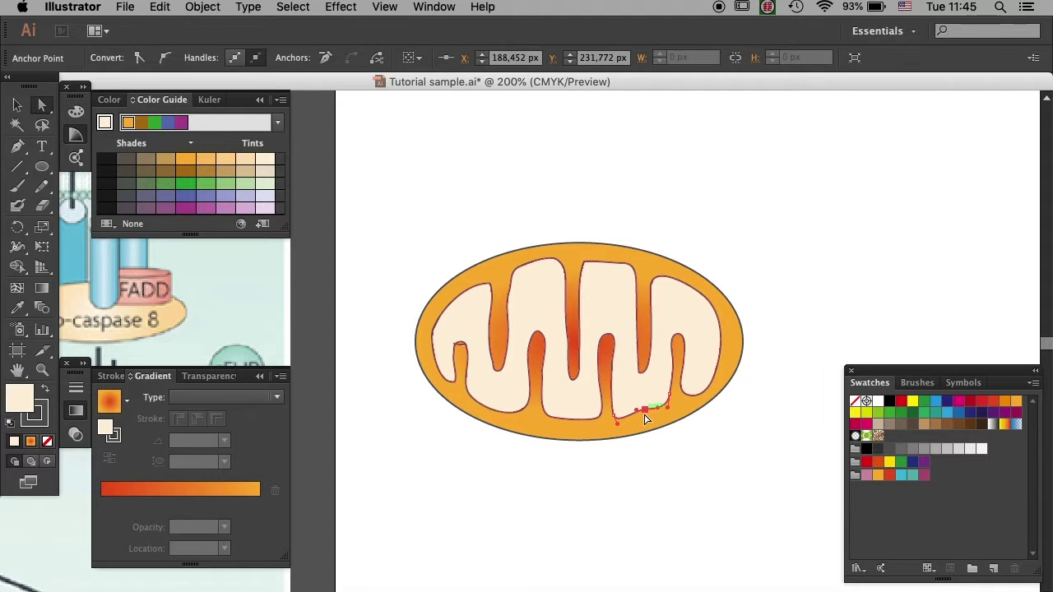
drag(646, 411, 644, 415)
click(788, 292)
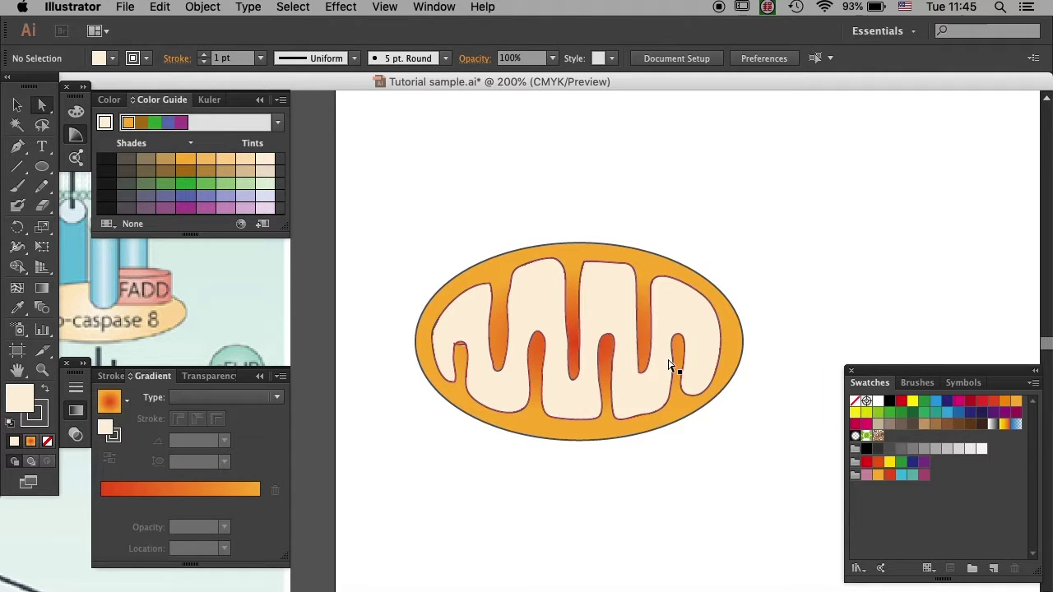
- Convert the sharp anchor point at the lower end of the rightmost downward groove to a smooth point
key(super+equal)
key(super+equal)
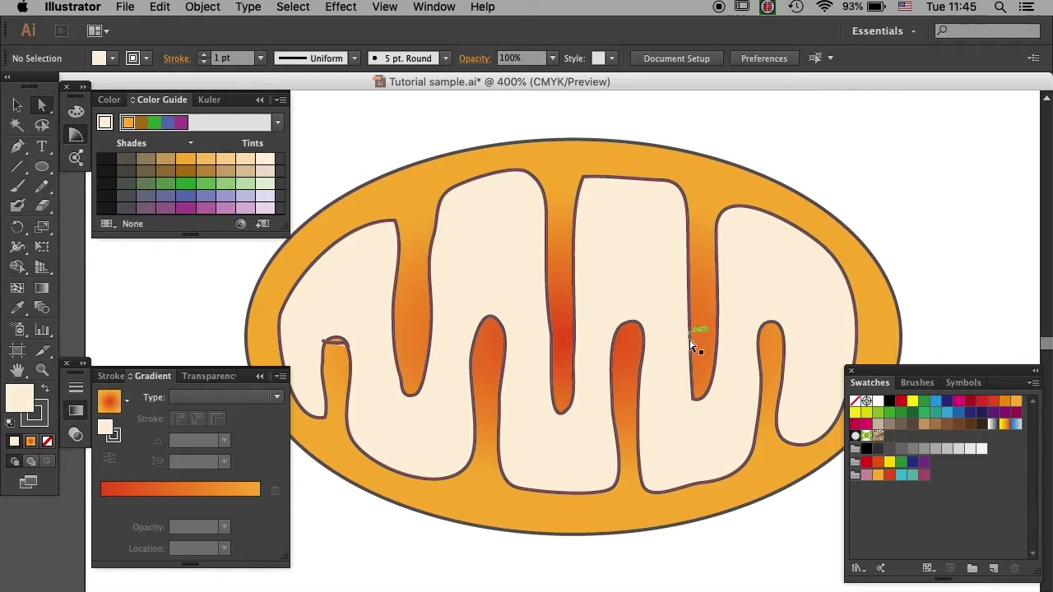
click(695, 402)
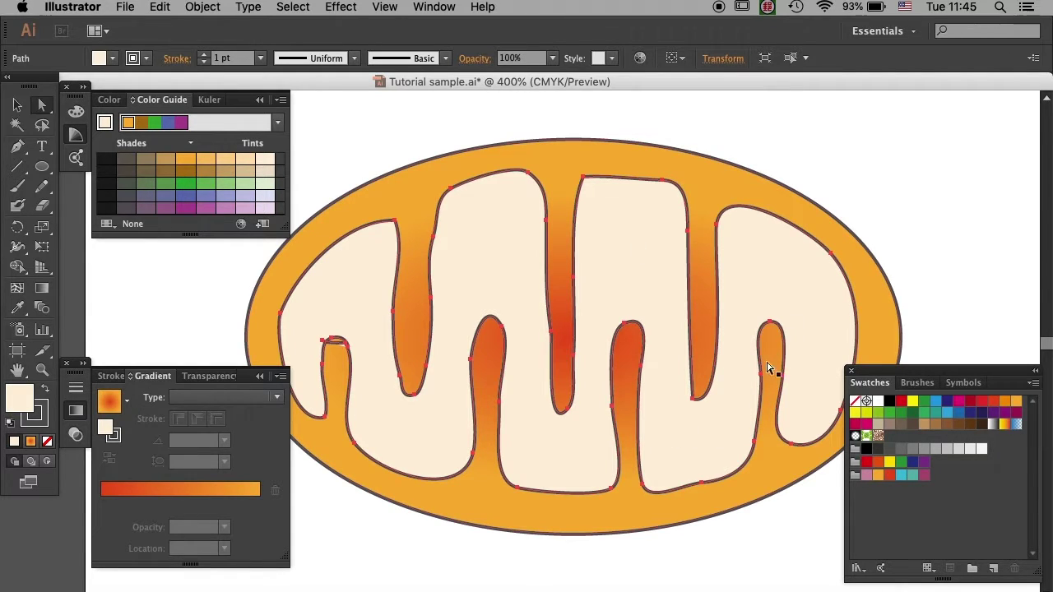
click(693, 399)
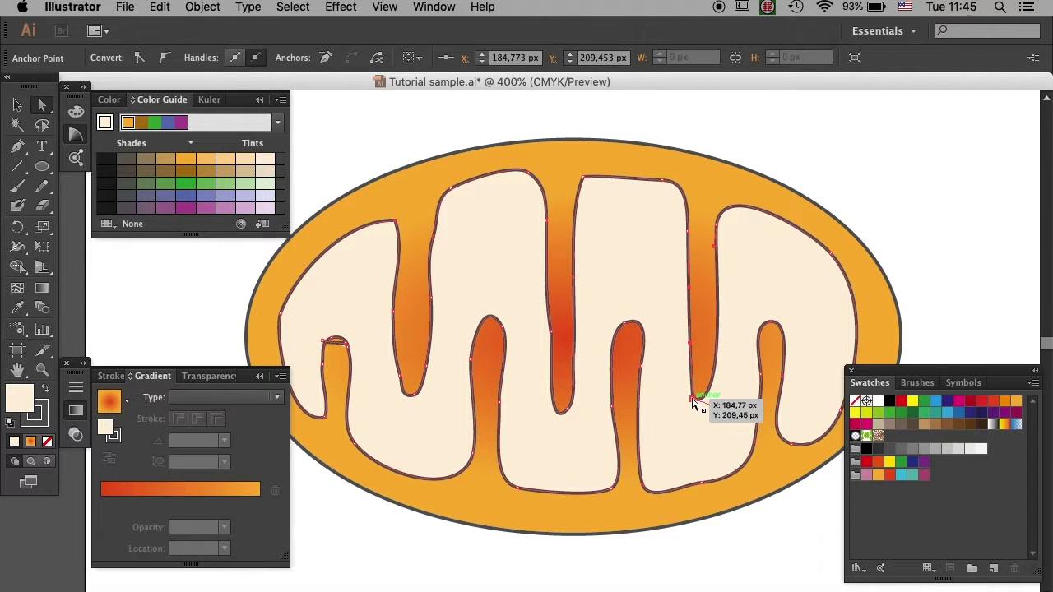
click(165, 64)
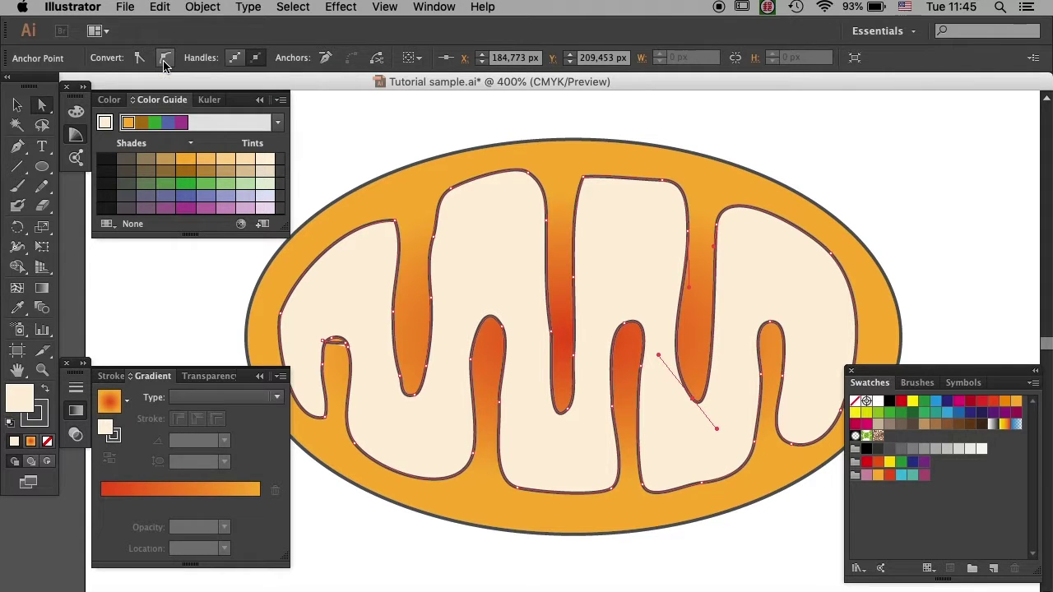
click(737, 367)
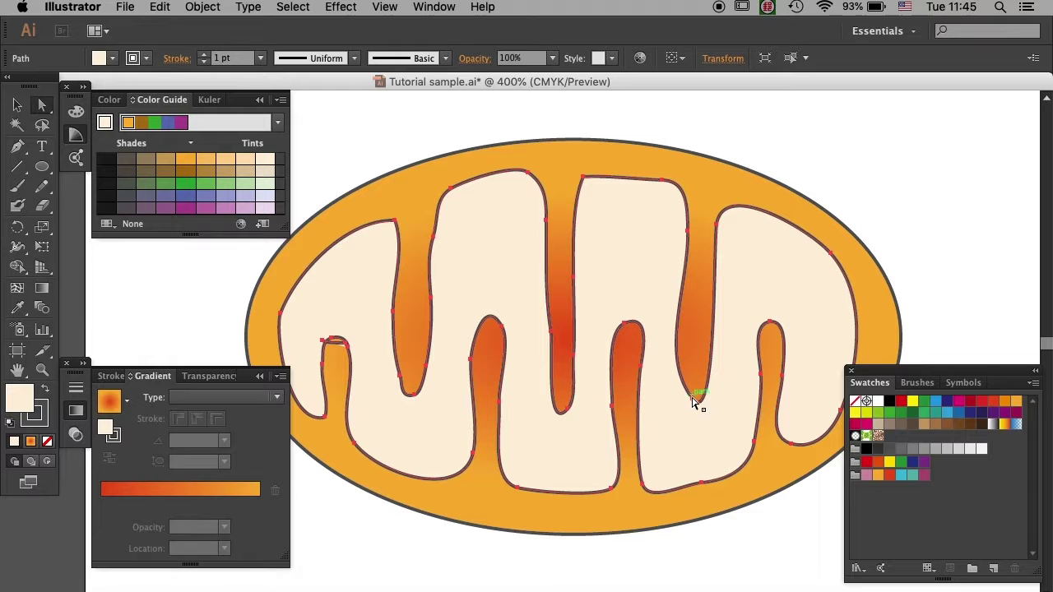
- Adjust the direction handles of that groove's end anchor and shift the rightmost fold's upper anchor inward to narrow the groove
click(698, 402)
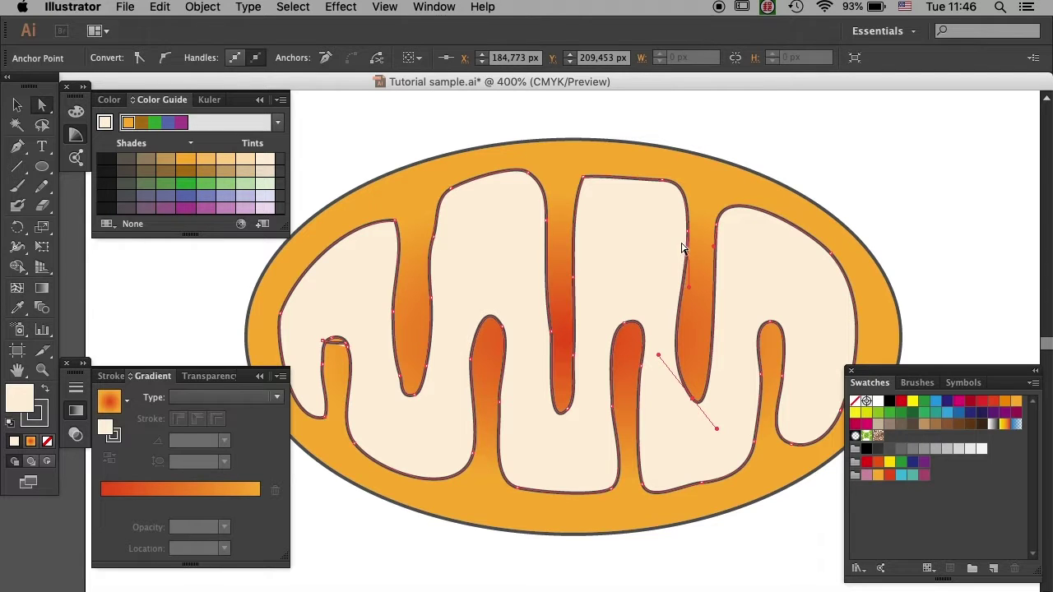
drag(658, 357, 680, 352)
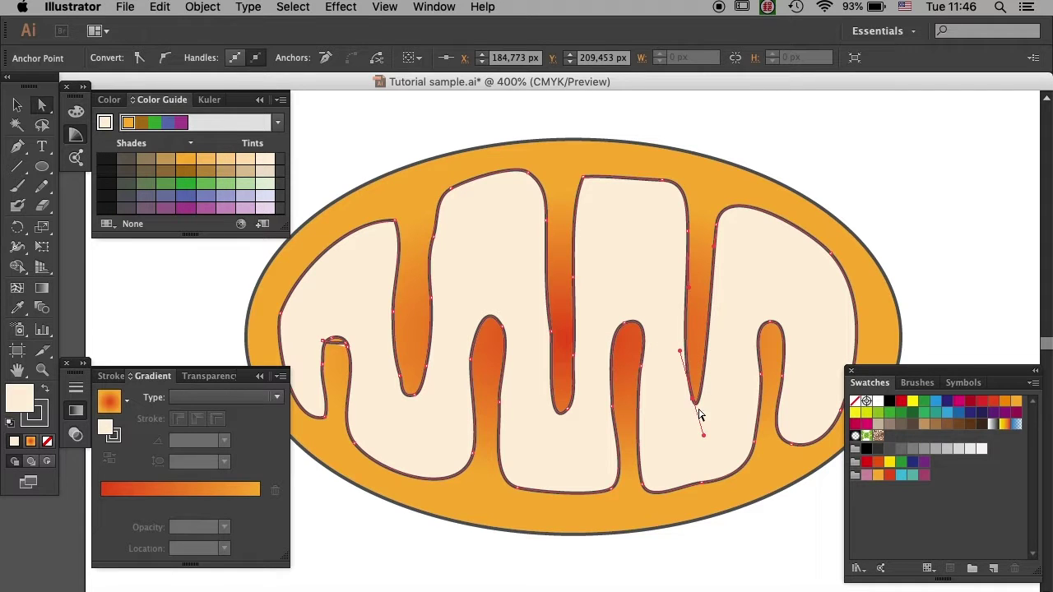
drag(679, 354, 726, 399)
mouse_move(718, 229)
mouse_down()
mouse_move(709, 249)
mouse_move(711, 224)
mouse_up()
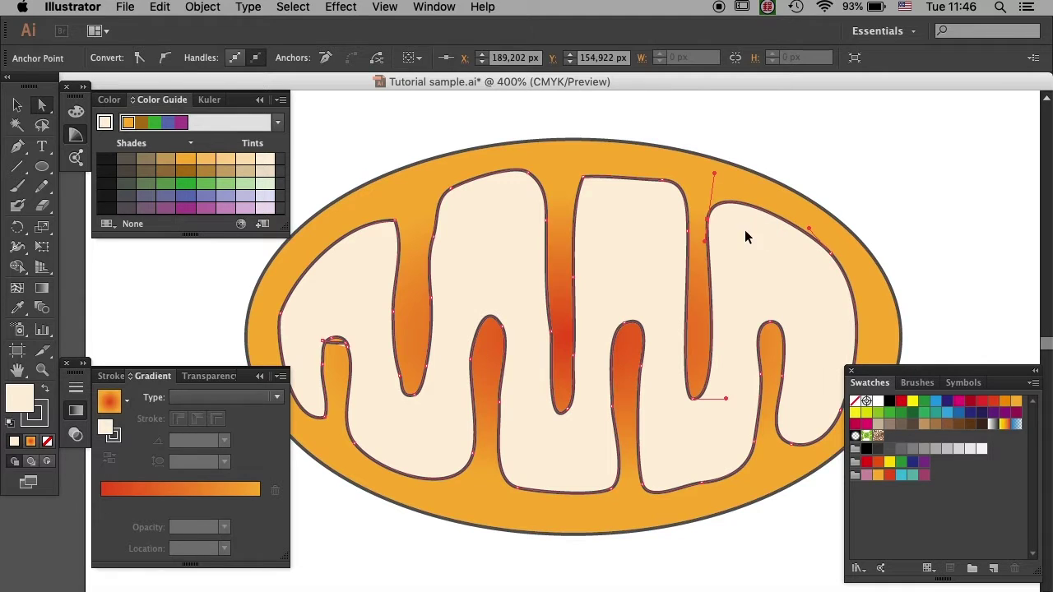
- Convert the corner anchor points at the upper fold edges and the path's far-left side to smooth points
click(436, 255)
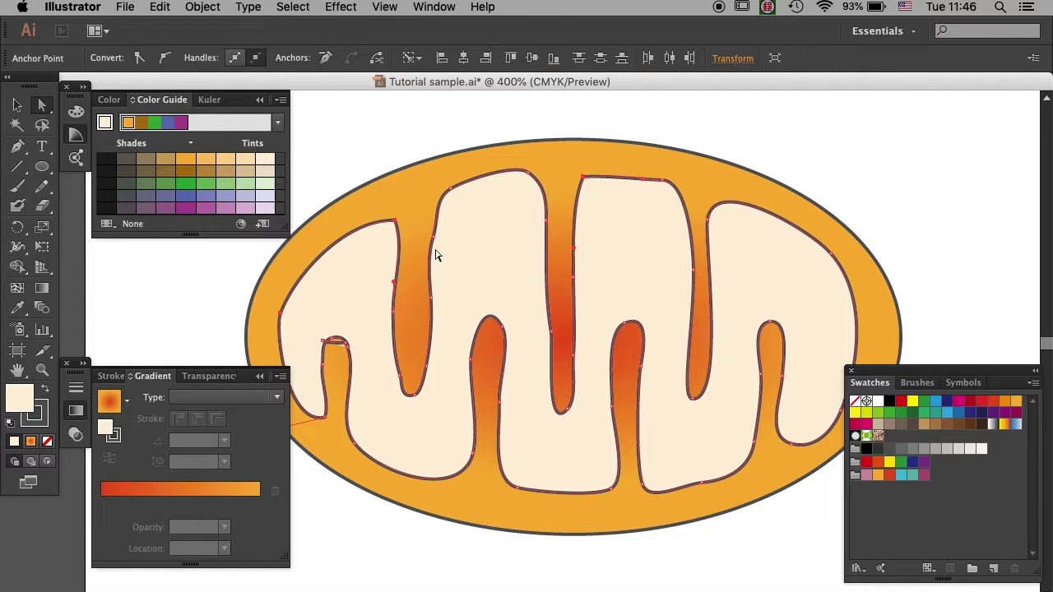
click(586, 177)
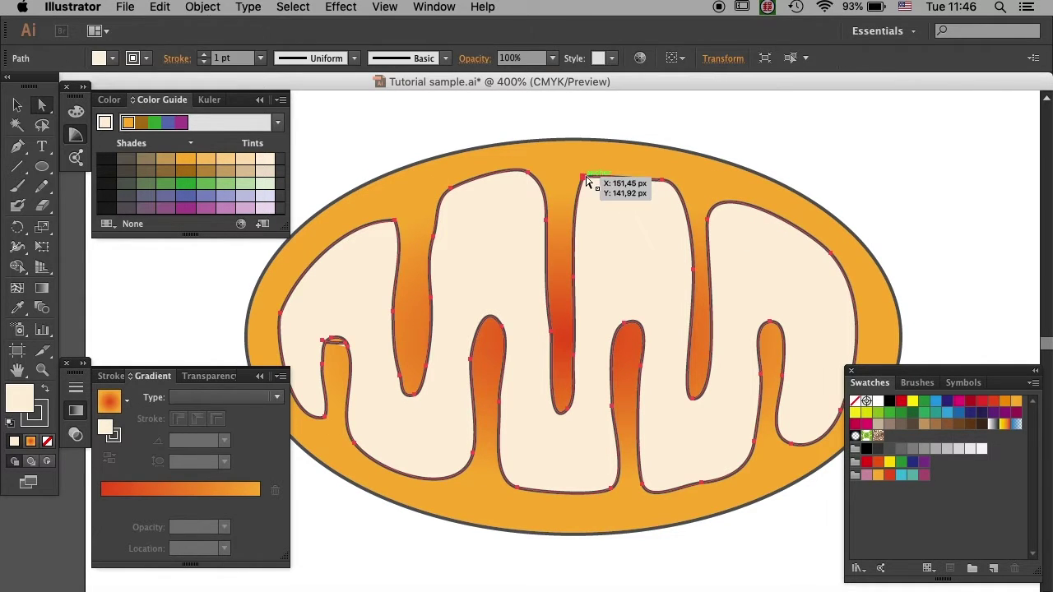
click(452, 197)
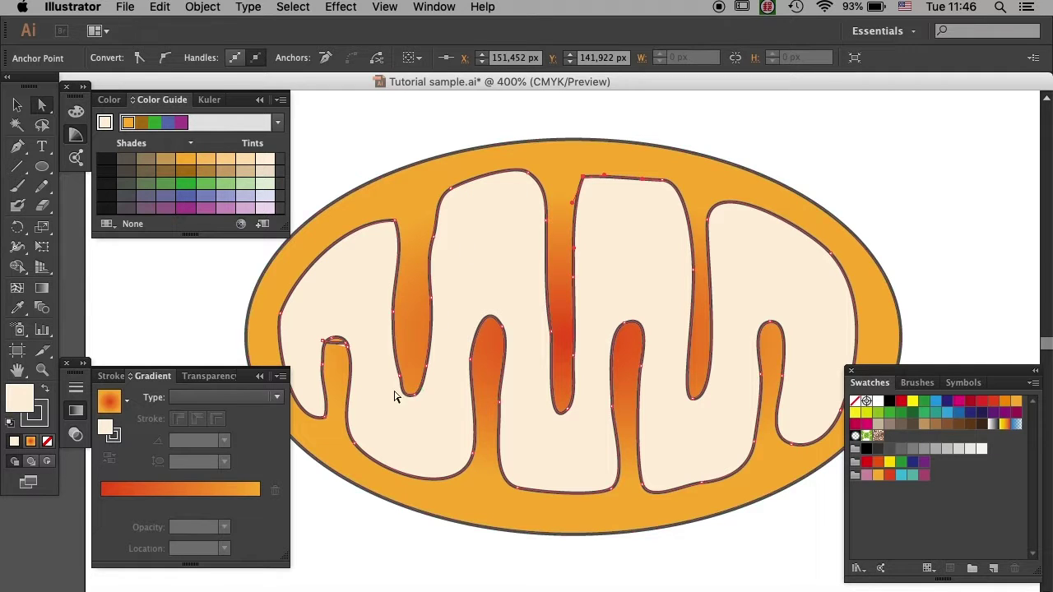
click(395, 224)
click(281, 316)
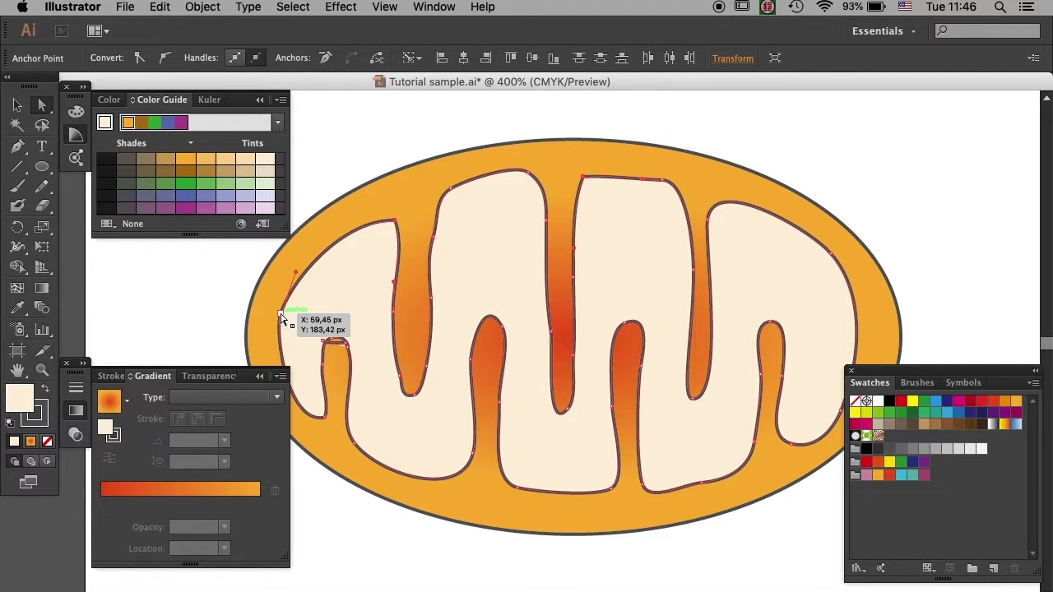
click(167, 58)
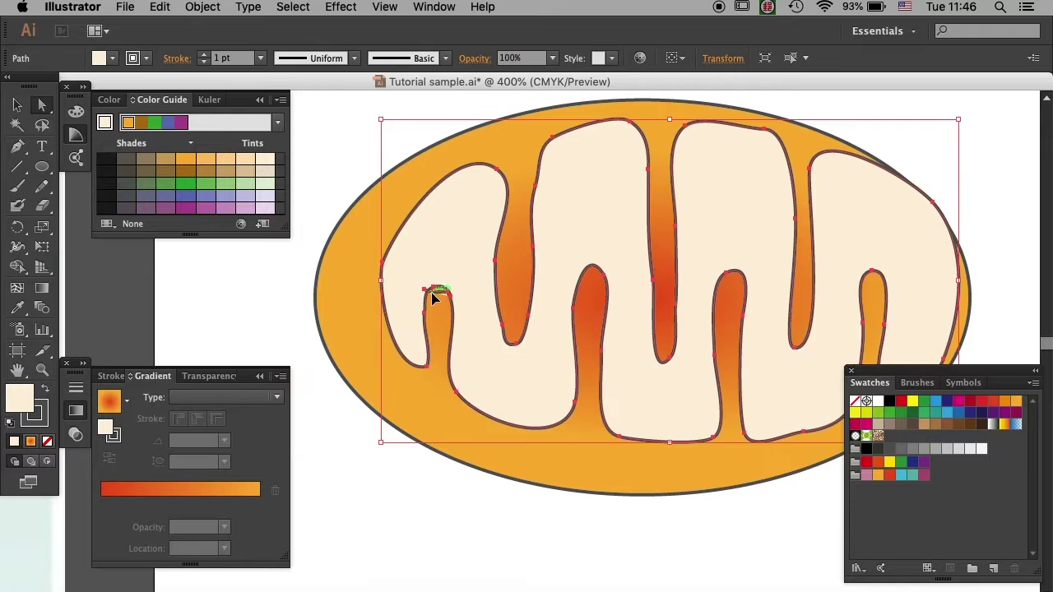
- Undo the accidental enlargement of the folded path and delete the stray end segment overlapping the leftmost upward groove
key(super+z)
click(403, 303)
mouse_move(403, 303)
mouse_down()
mouse_move(427, 287)
mouse_move(421, 308)
mouse_up()
click(445, 275)
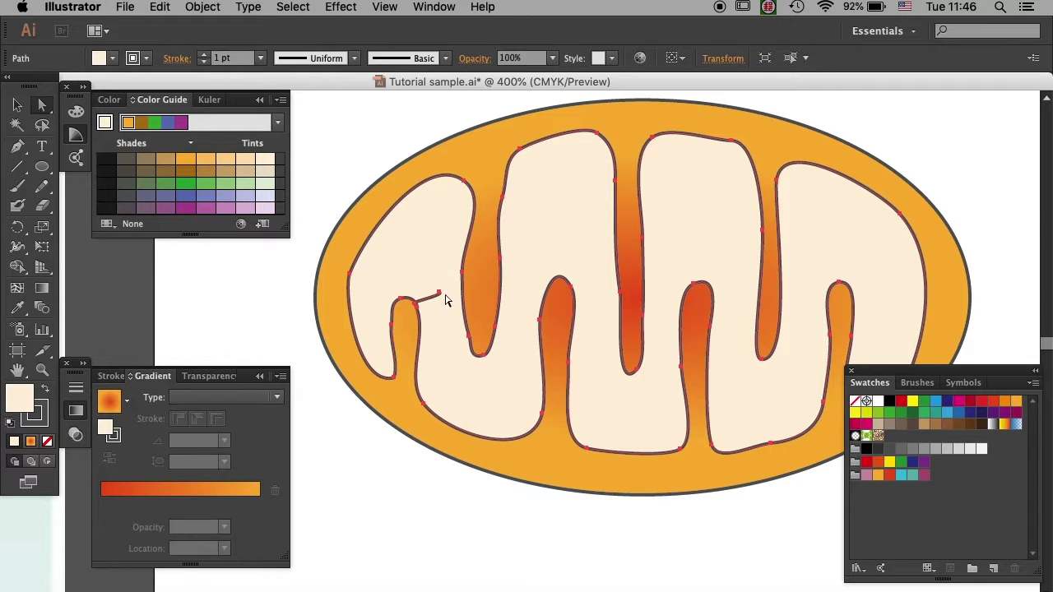
click(439, 293)
click(480, 273)
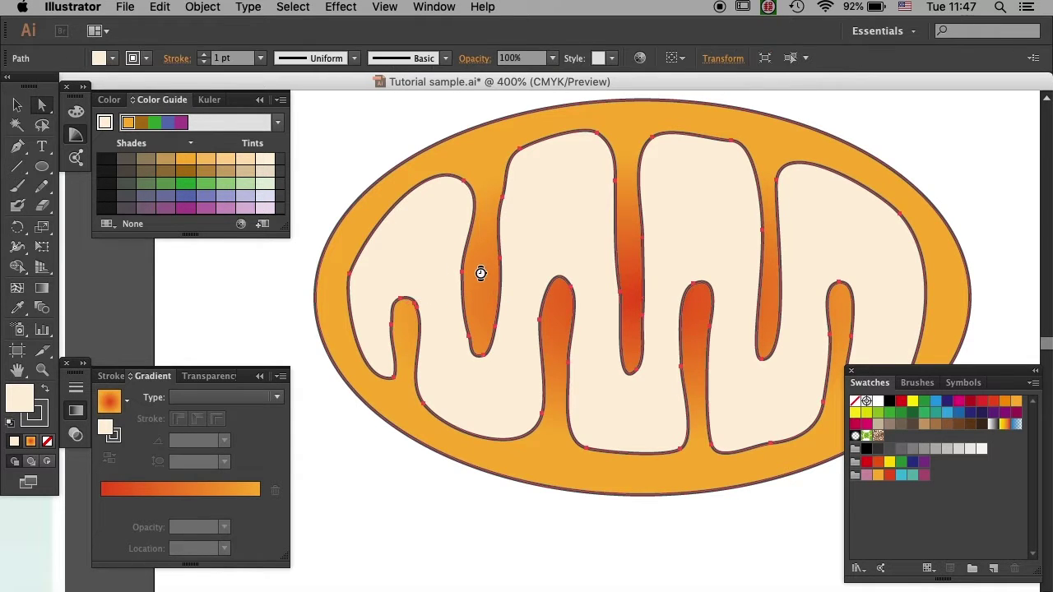
- Try to reposition the loose end anchor beside the leftmost upward groove so it meets the opposite end
mouse_move(415, 308)
mouse_down()
mouse_move(420, 284)
mouse_move(428, 303)
mouse_up()
key(super+z)
click(415, 304)
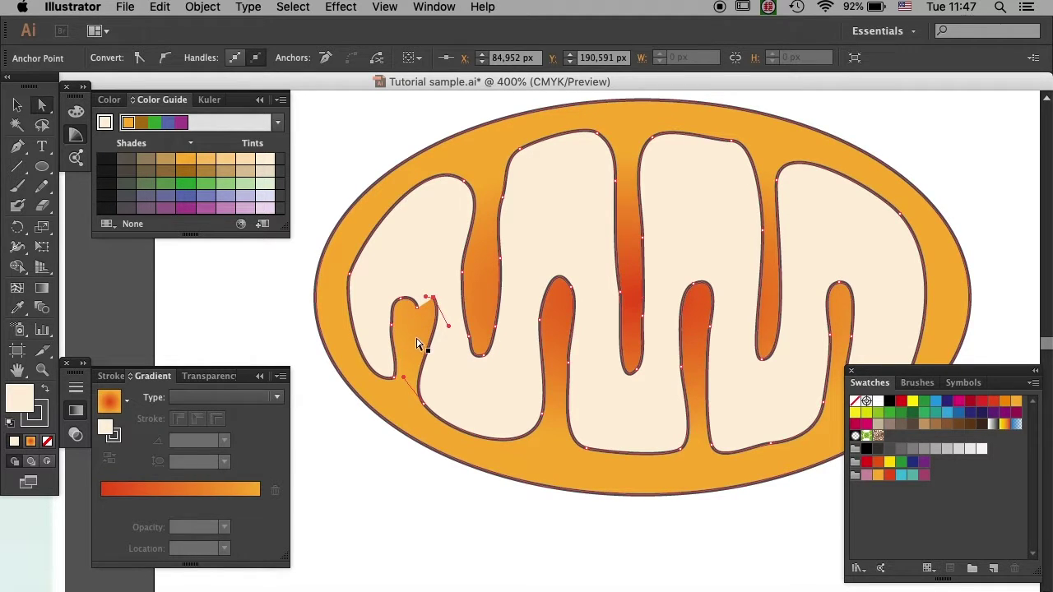
drag(433, 298, 442, 335)
drag(443, 337, 418, 322)
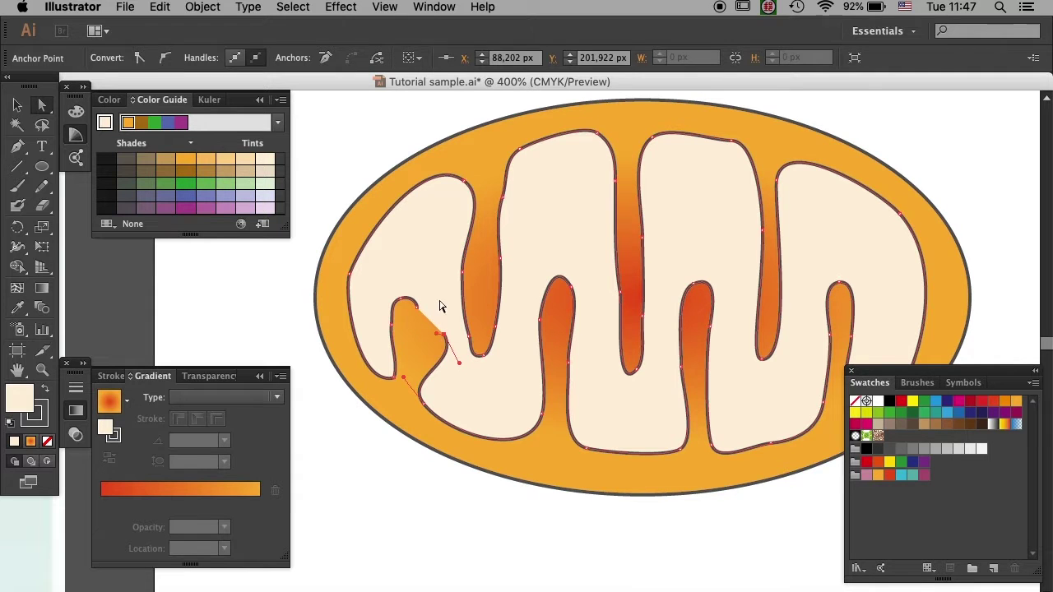
click(440, 301)
drag(445, 337, 417, 315)
- Connect the two open end points at the leftmost upward groove to close the cream path
shift+click(417, 309)
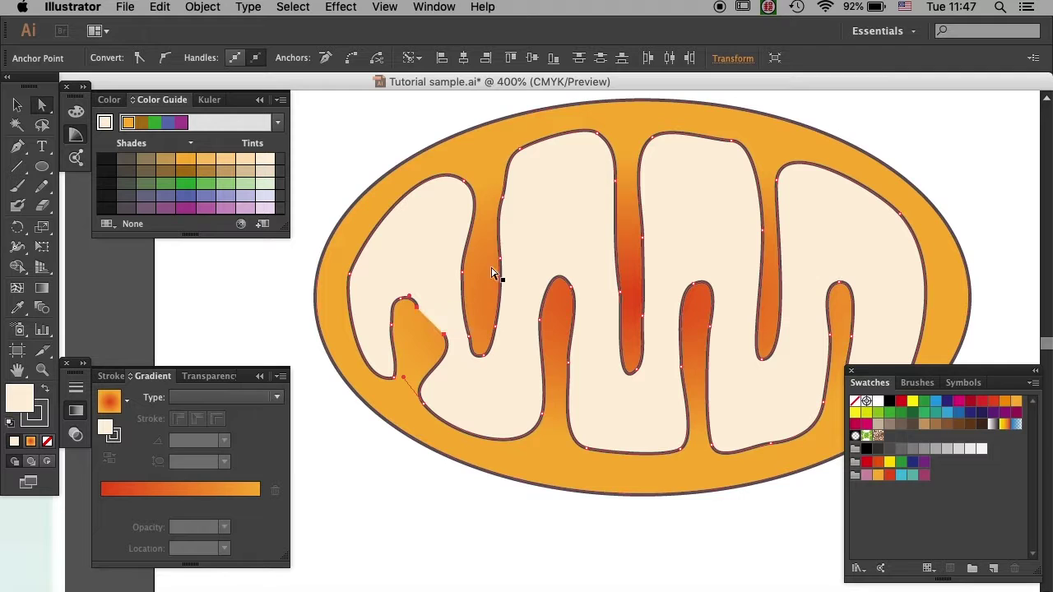
click(351, 59)
click(420, 265)
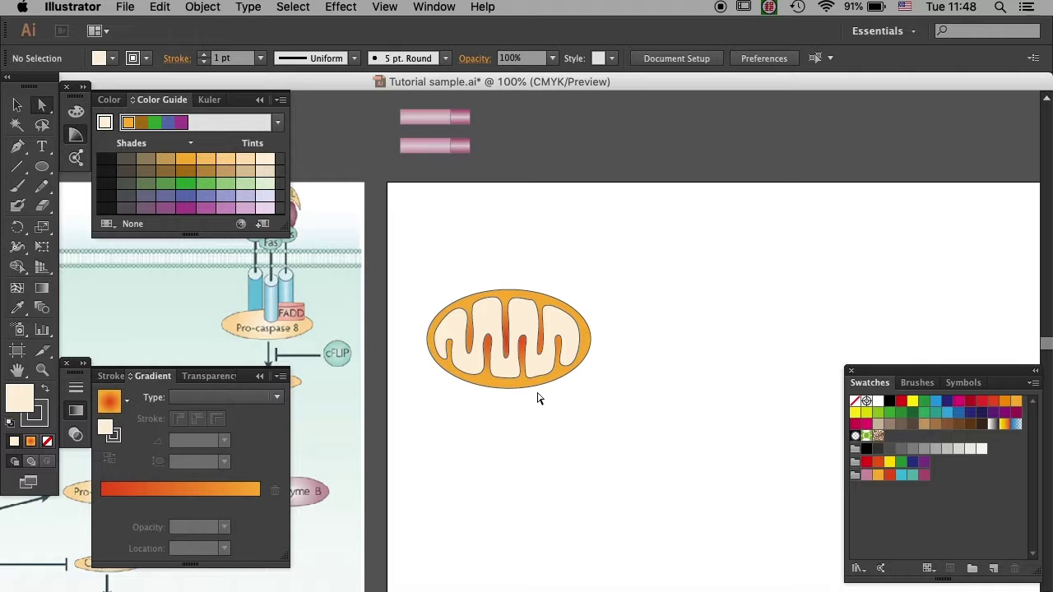
drag(527, 397, 741, 339)
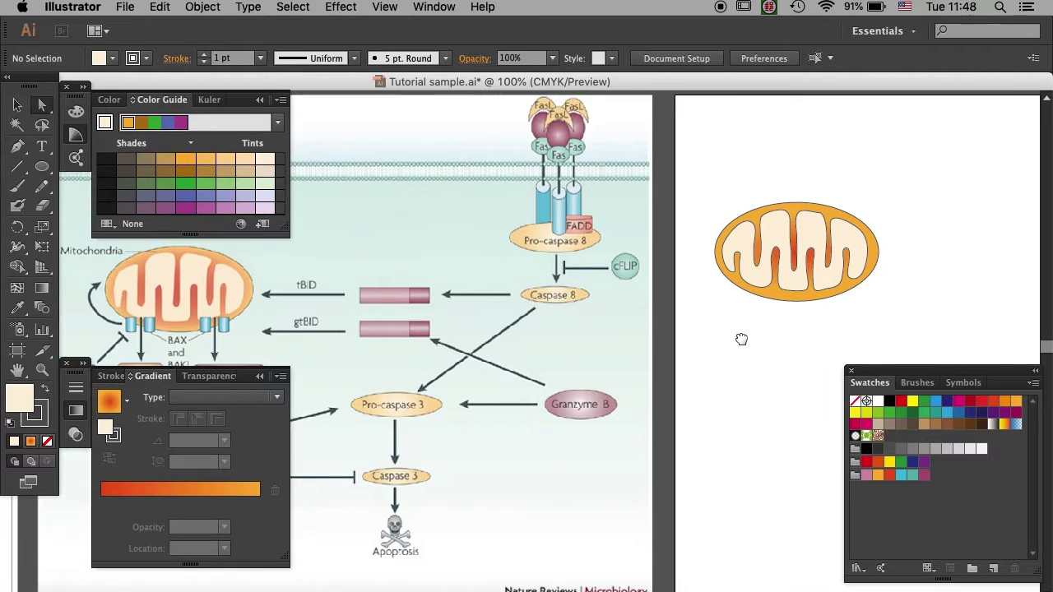